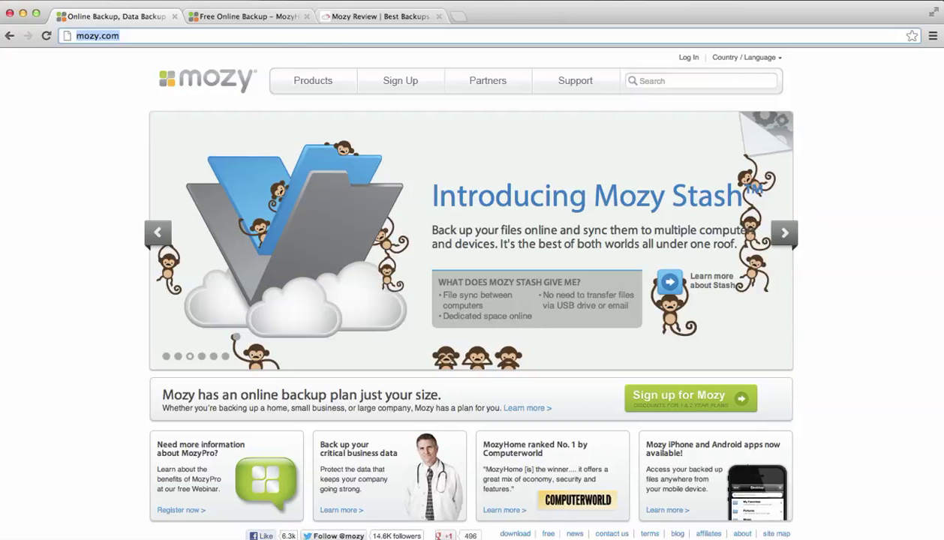
- Switch to the 'Free Online Backup – MozyHome' tab showing the 2 GB free plan
click(241, 16)
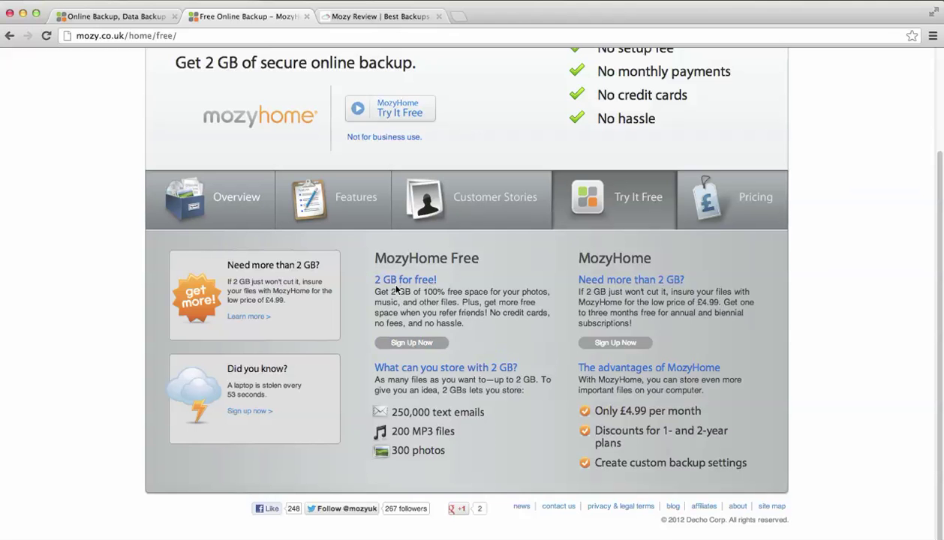
- Sign up for MozyFree with an email address, the account password and the captcha numbers, and submit
click(421, 345)
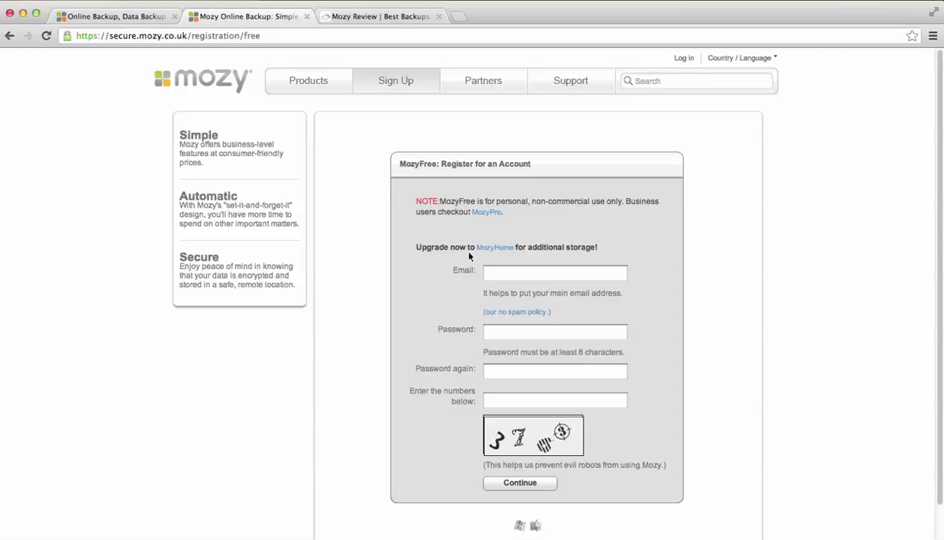
click(518, 272)
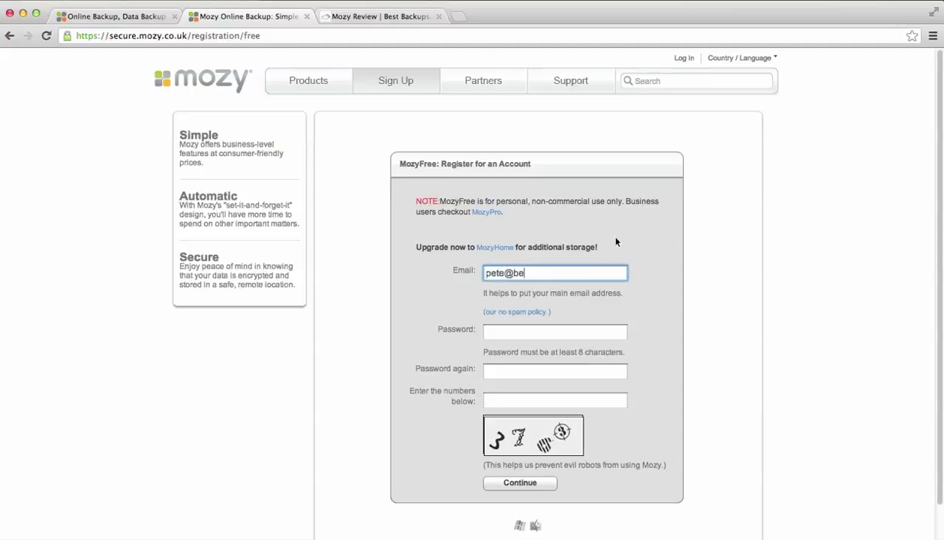
key(Tab)
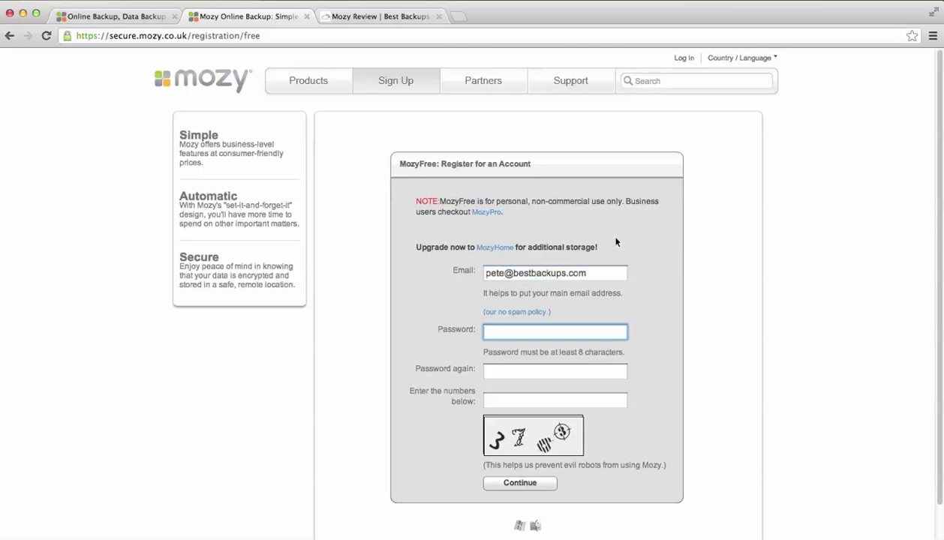
text(*******)
key(Tab)
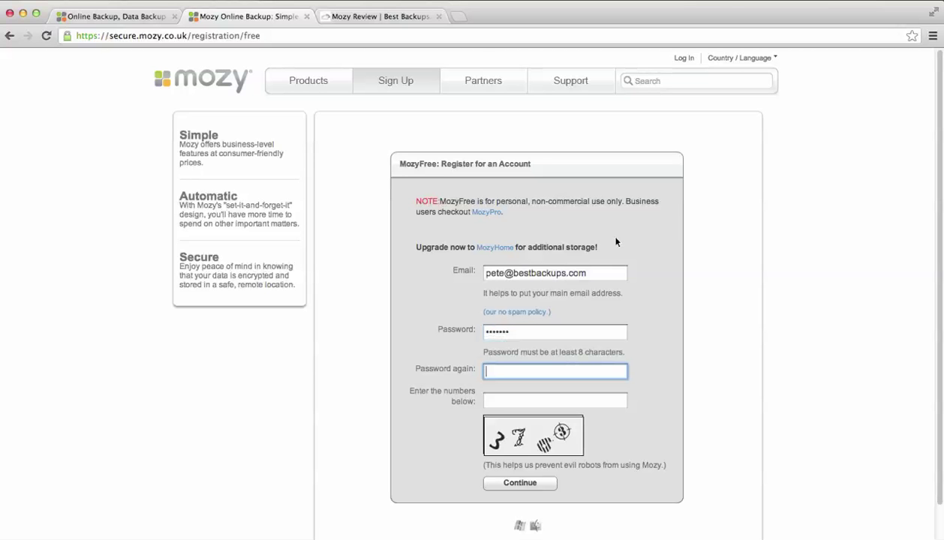
text(*******)
key(Tab)
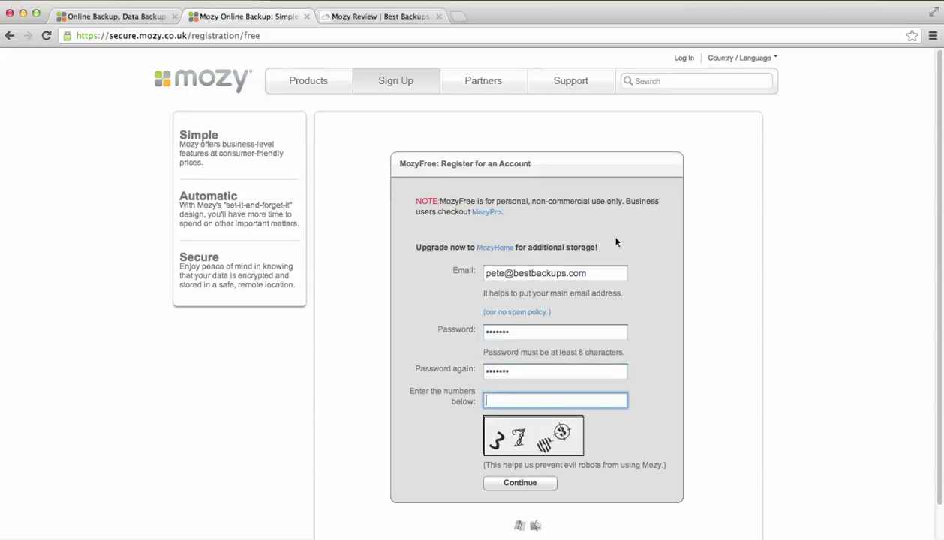
text(3763)
key(Return)
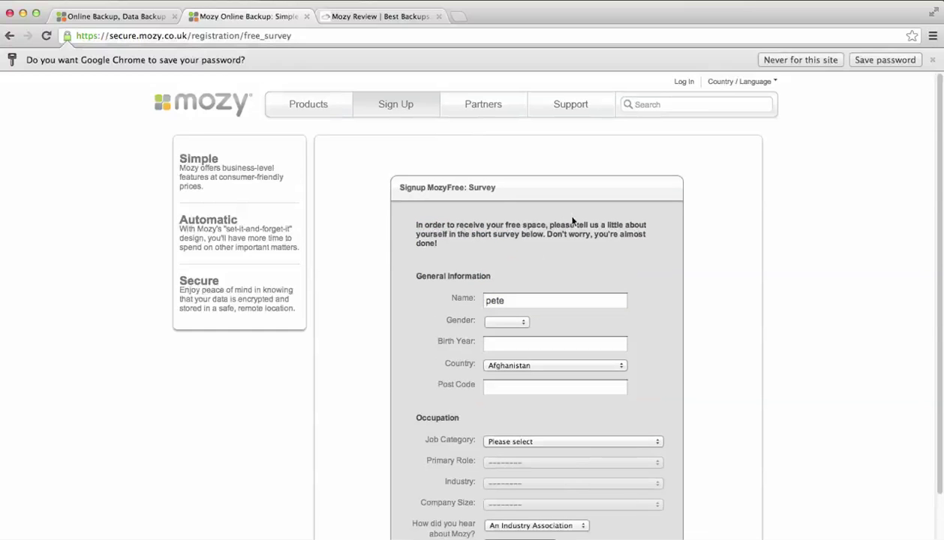
- Replace the prefilled name with the user's full name, set gender to Male and enter the birth year
scroll(594, 258, down, 3)
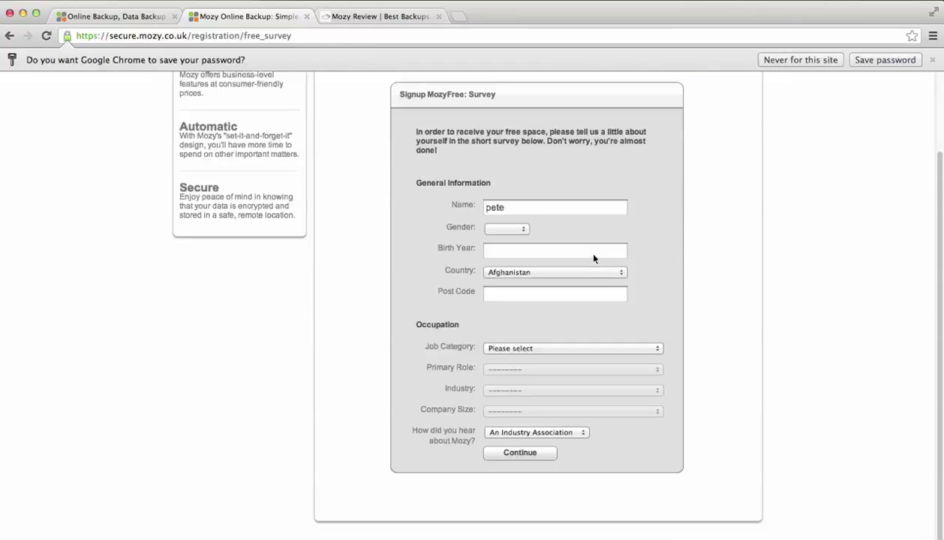
double_click(531, 207)
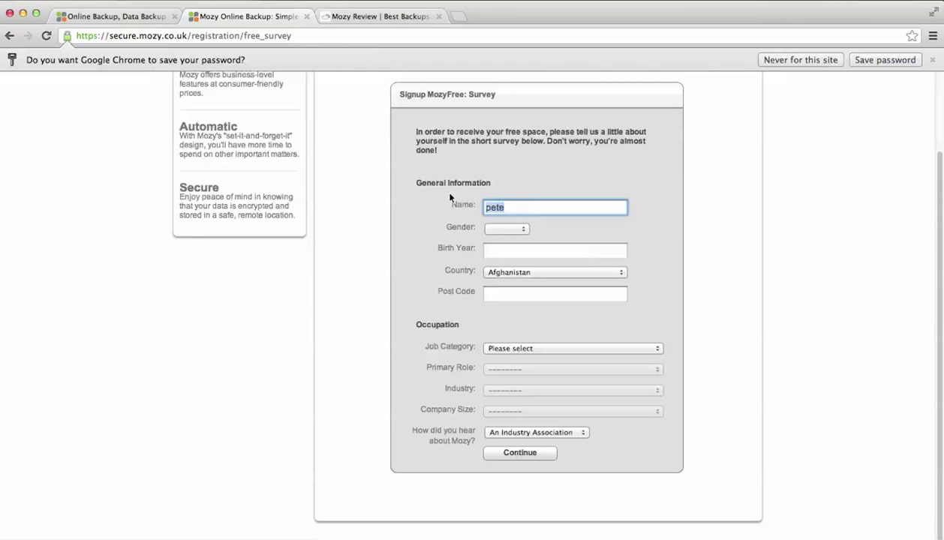
click(499, 229)
click(504, 240)
click(513, 251)
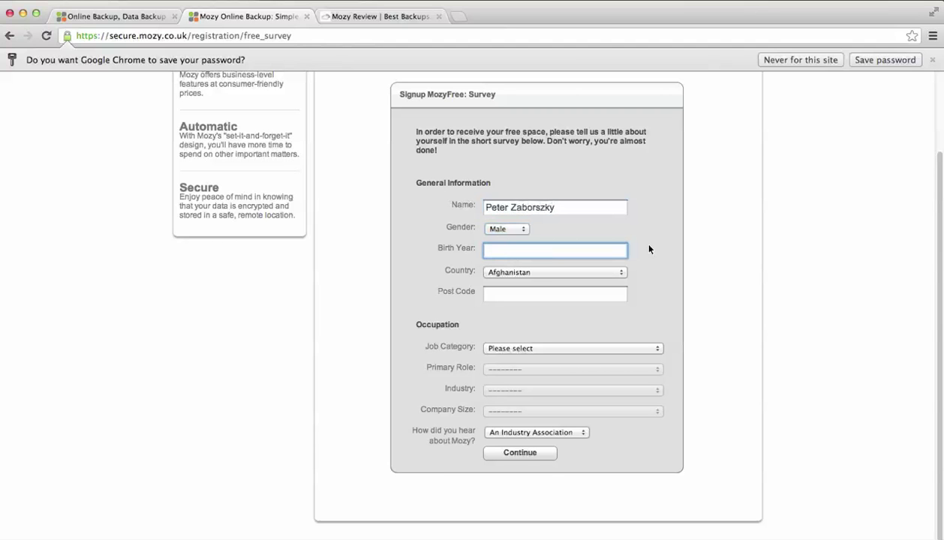
text(1985)
- Set the country to United Kingdom and enter the post code
click(574, 272)
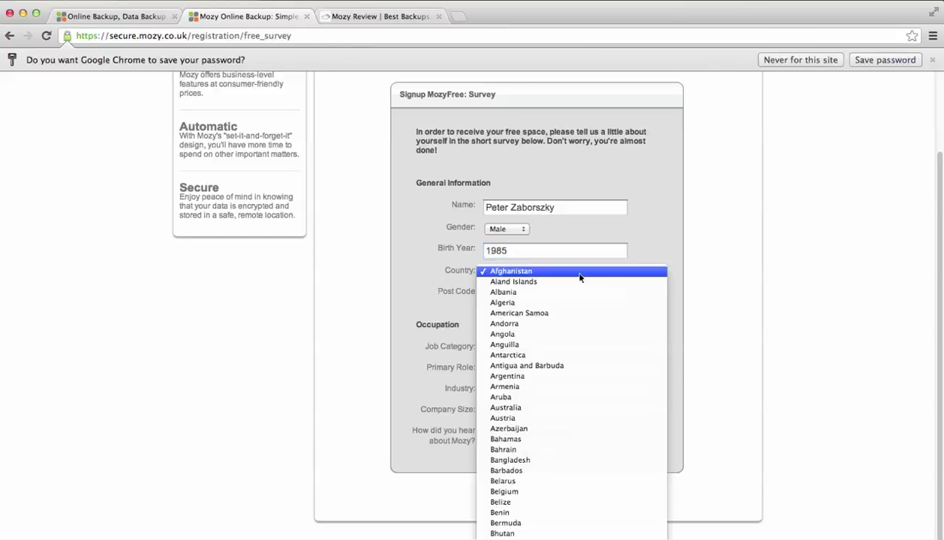
scroll(579, 278, down, 20)
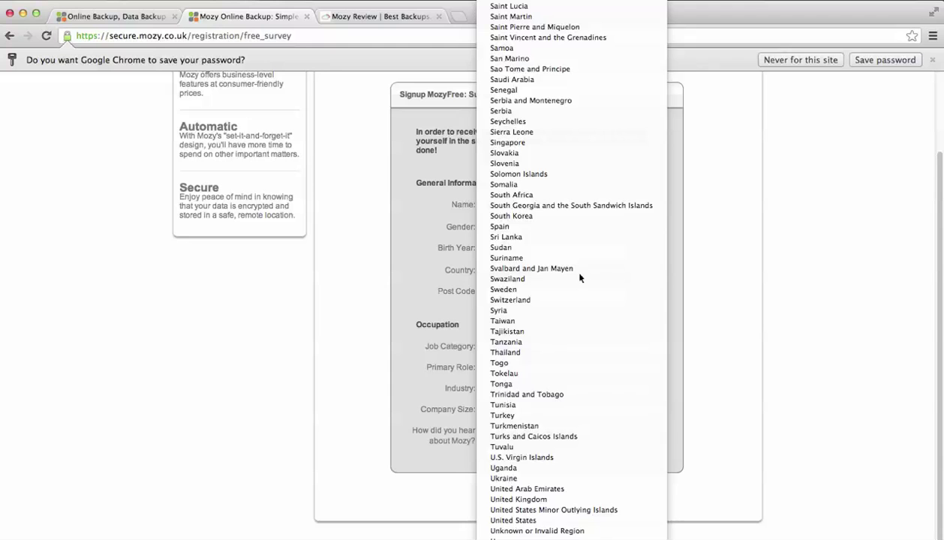
key(Up)
key(Up)
key(Up)
key(Up)
key(Return)
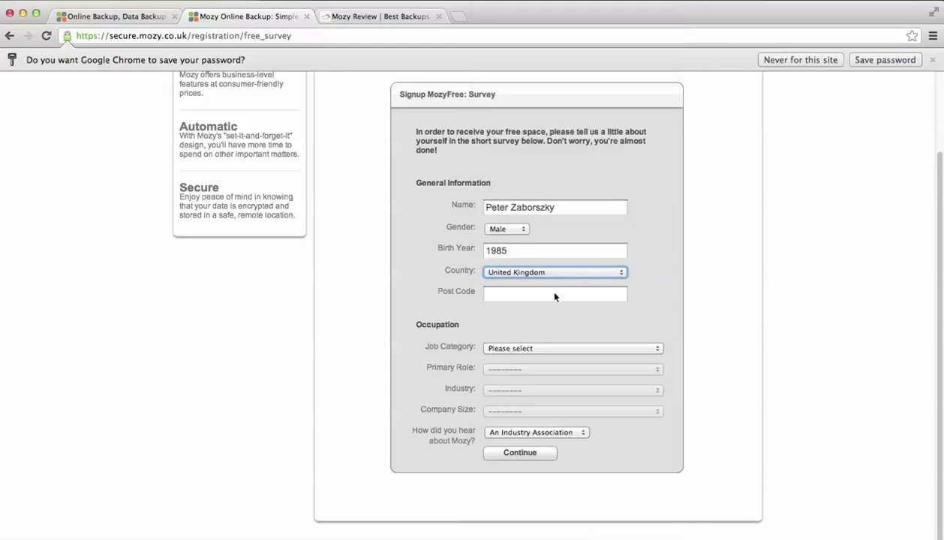
click(554, 294)
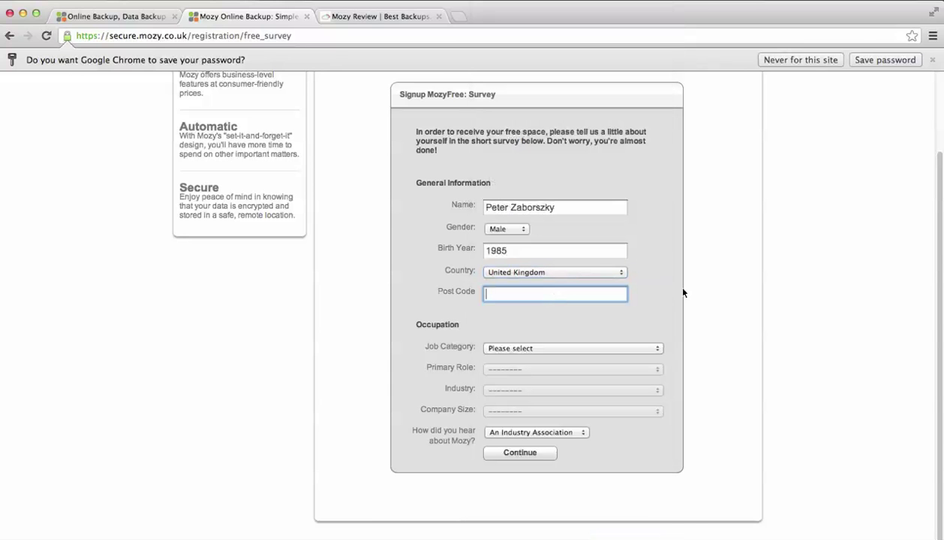
text(CO57RE)
- Choose Technology Related as the job category and attempt to submit the survey
click(574, 348)
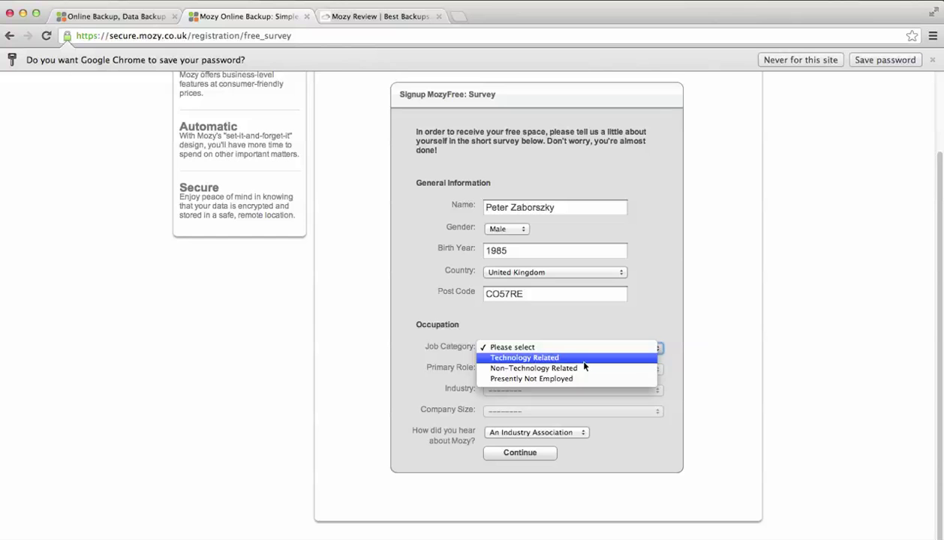
click(583, 359)
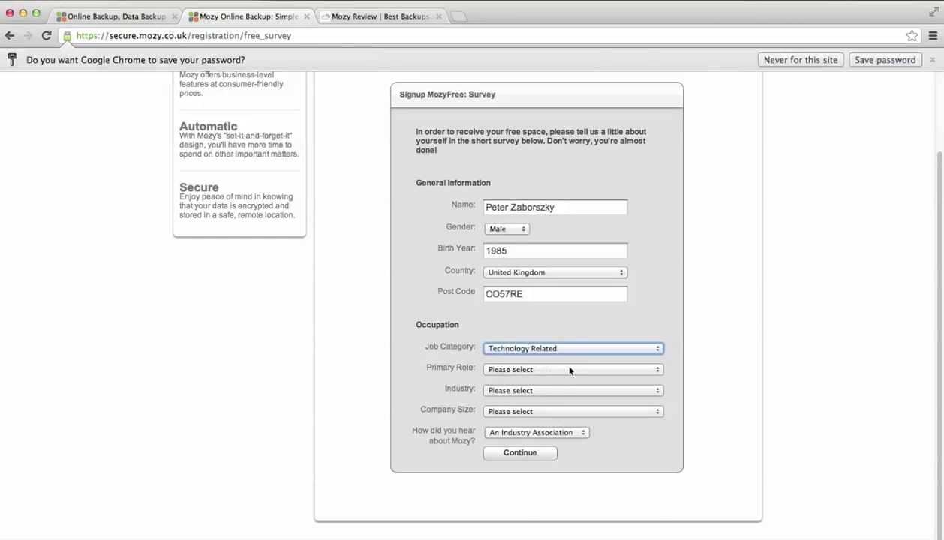
click(569, 369)
click(576, 330)
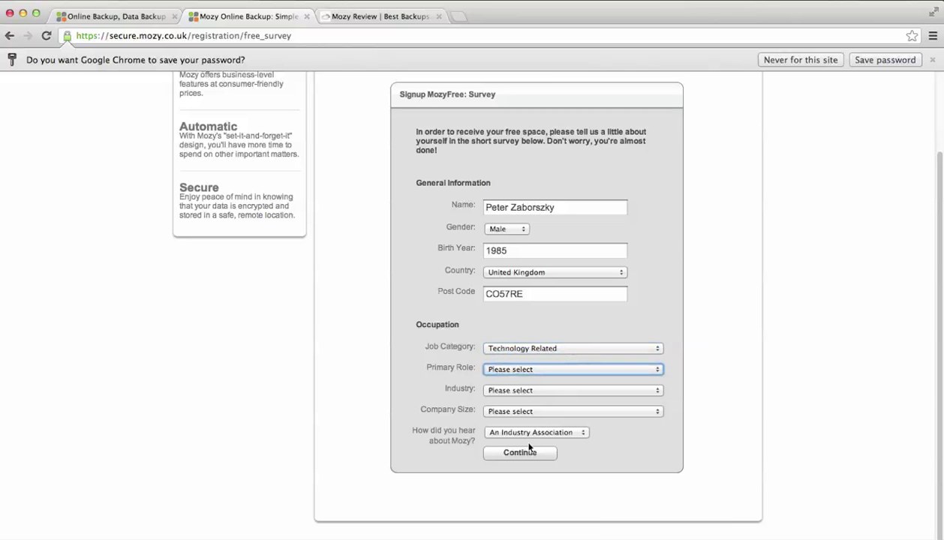
click(528, 448)
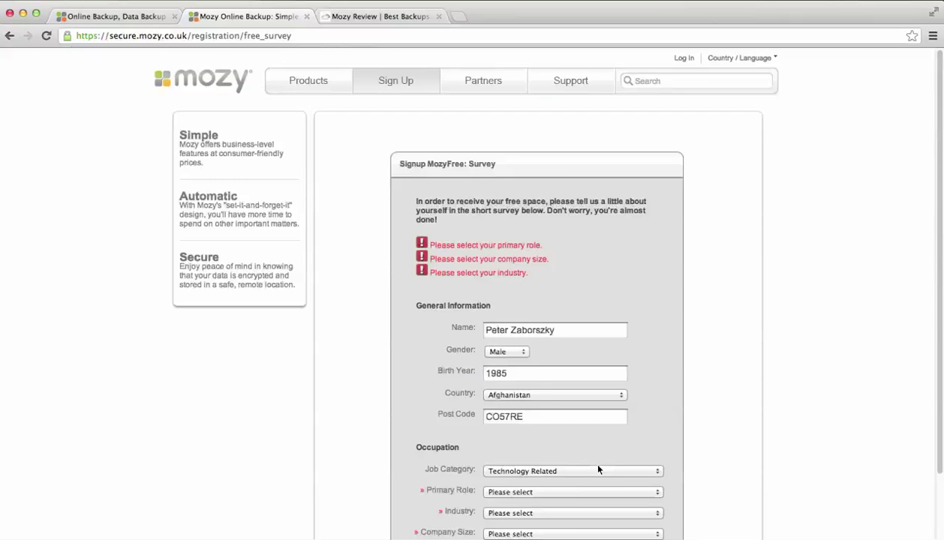
- Set primary role to Computer Product Reseller, industry to Business Services/Consulting (Tech-Related), company size 1
scroll(615, 355, down, 4)
click(608, 369)
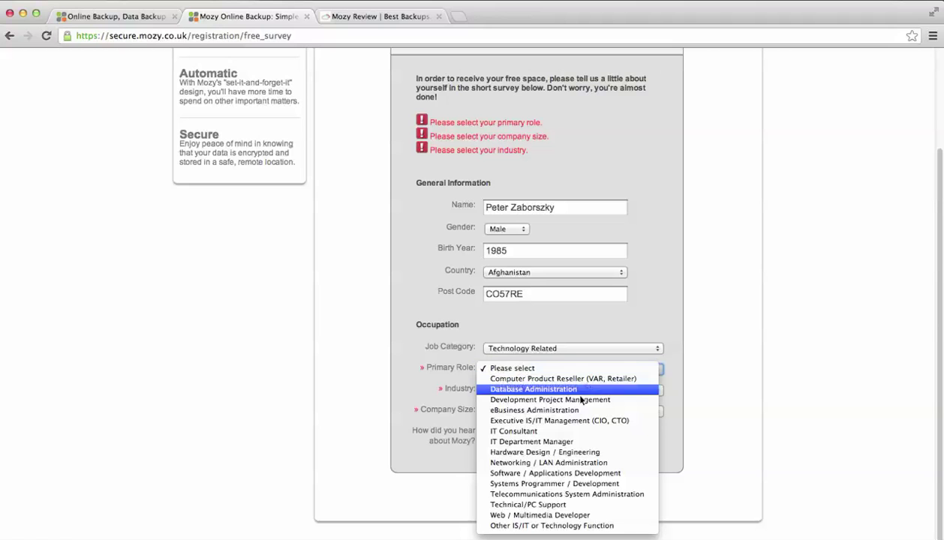
click(573, 380)
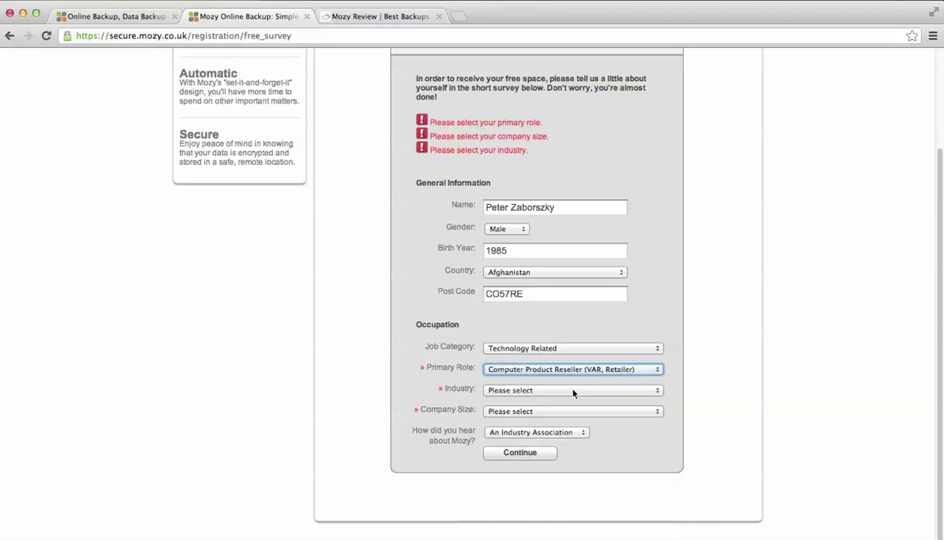
click(569, 391)
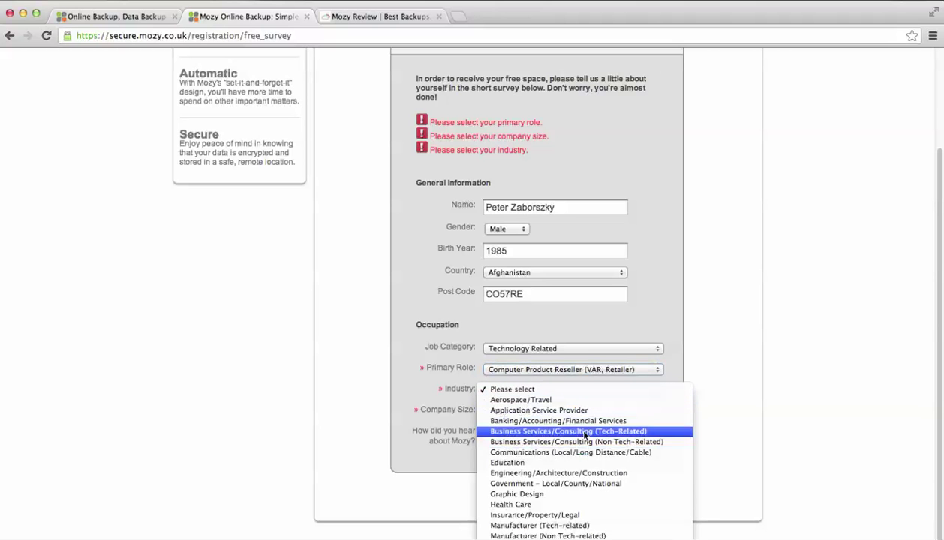
click(574, 431)
click(559, 411)
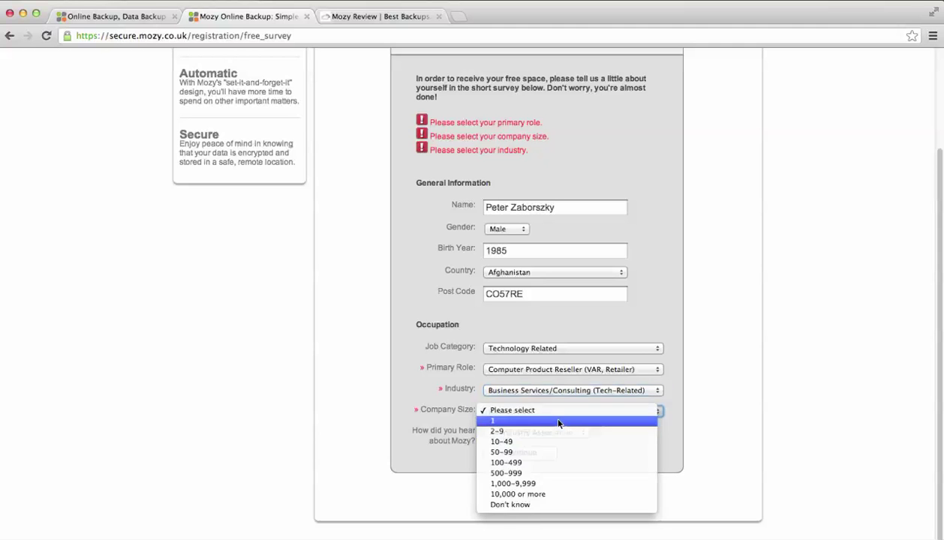
click(558, 420)
click(543, 406)
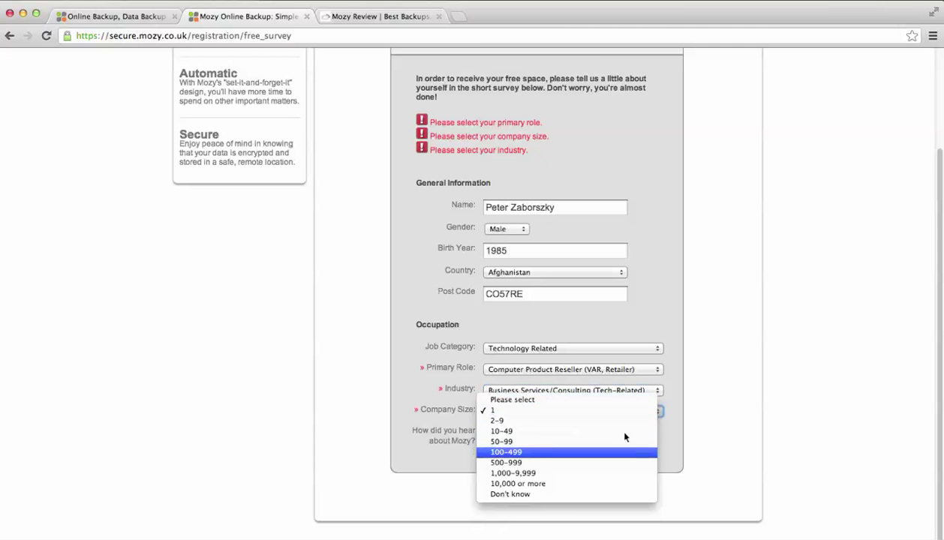
key(Escape)
click(545, 436)
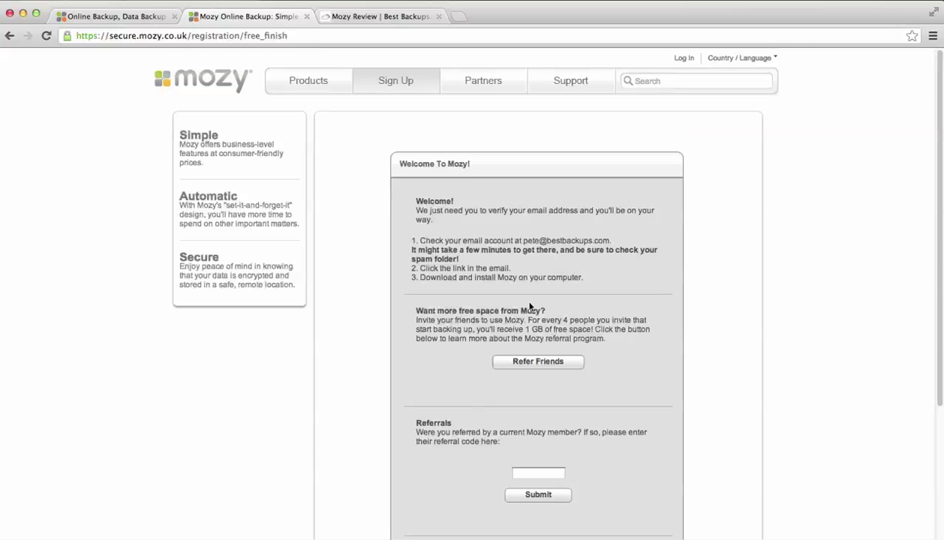
- Highlight the 'Want more free space' paragraph on the Welcome to Mozy page, then clear it
triple_click(480, 306)
drag(456, 310, 438, 310)
drag(514, 289, 639, 358)
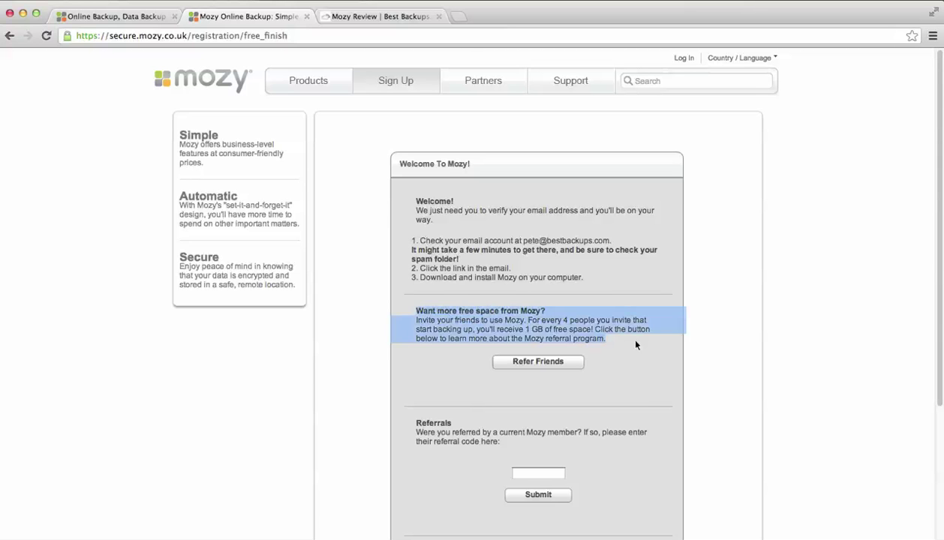
triple_click(636, 341)
drag(529, 296, 636, 339)
click(635, 339)
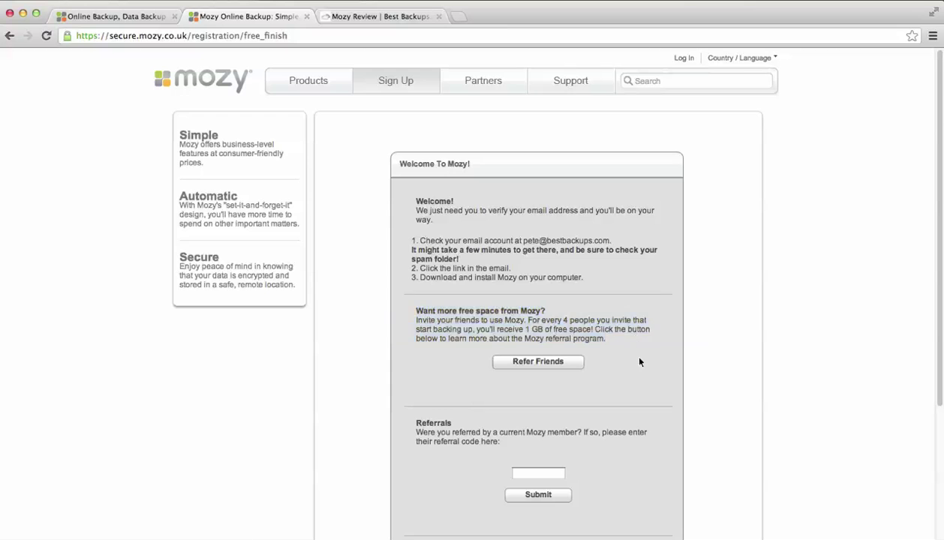
- Scroll the confirmation page, then bring up Thunderbird to check for the verification email
scroll(627, 350, down, 5)
scroll(630, 341, up, 4)
scroll(624, 337, up, 1)
scroll(620, 372, down, 5)
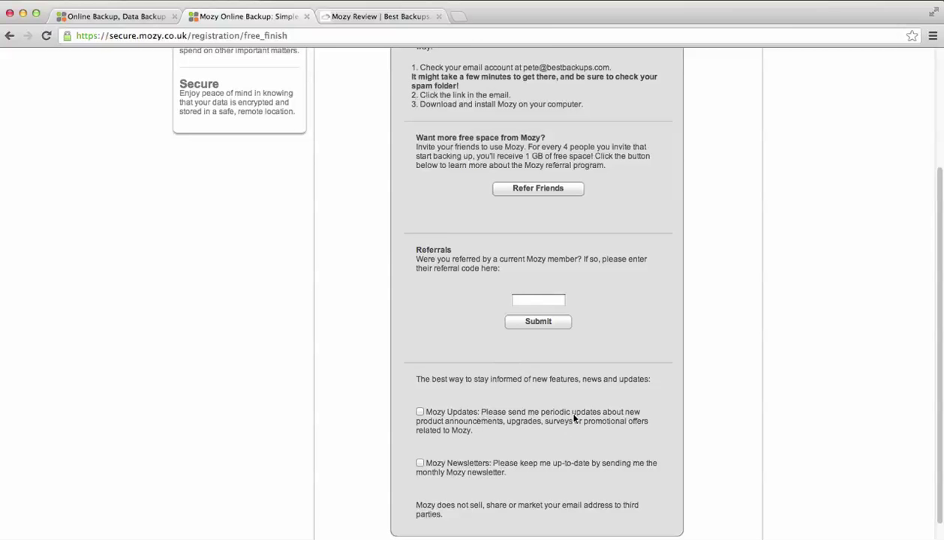
scroll(580, 411, down, 2)
scroll(581, 411, up, 5)
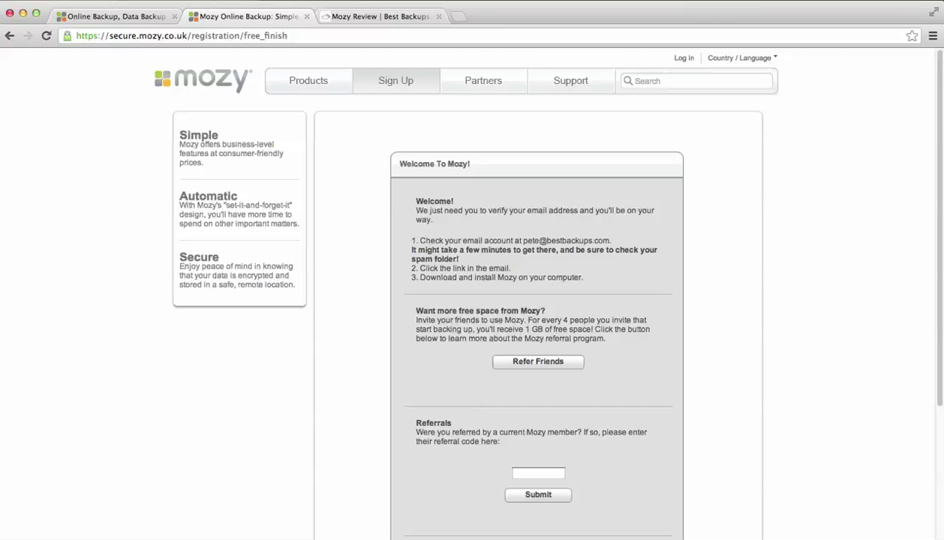
click(244, 513)
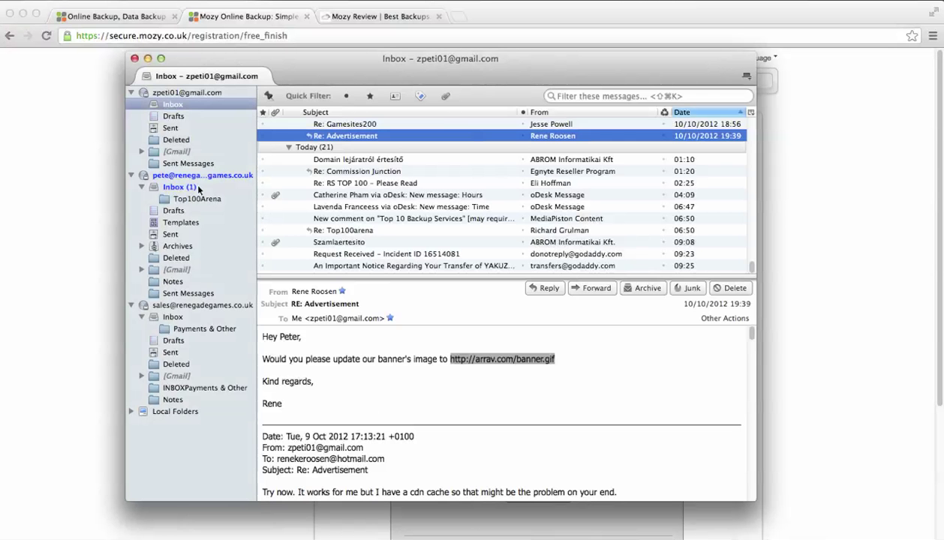
- Open the 'Welcome to MozyHome!' message in the Thunderbird inbox
click(347, 266)
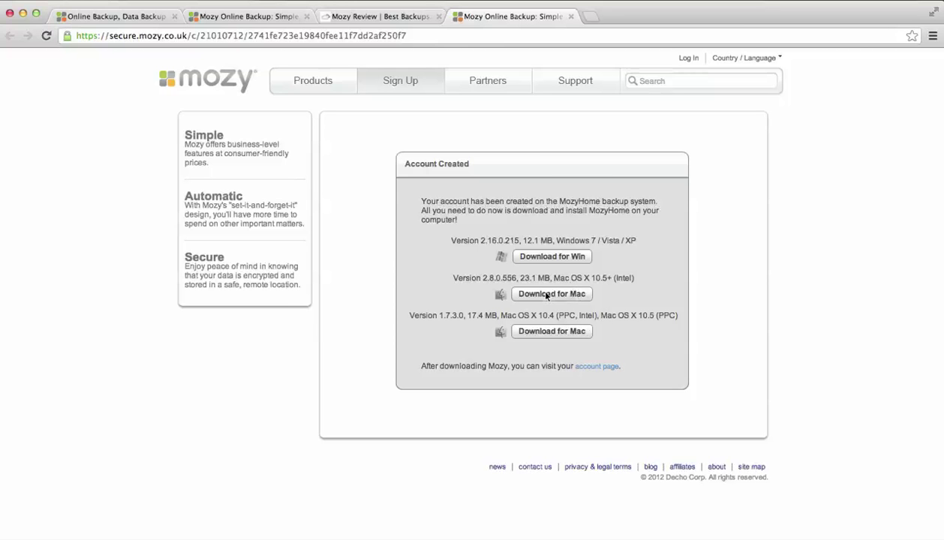
- Download the MozyHome 2.8.0.556 installer for Mac
click(546, 295)
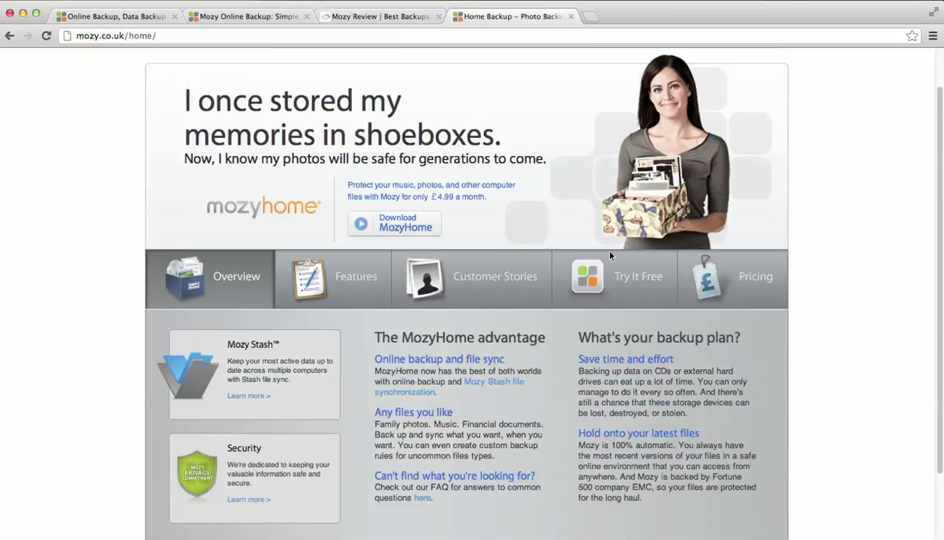
scroll(368, 239, down, 3)
scroll(723, 255, up, 2)
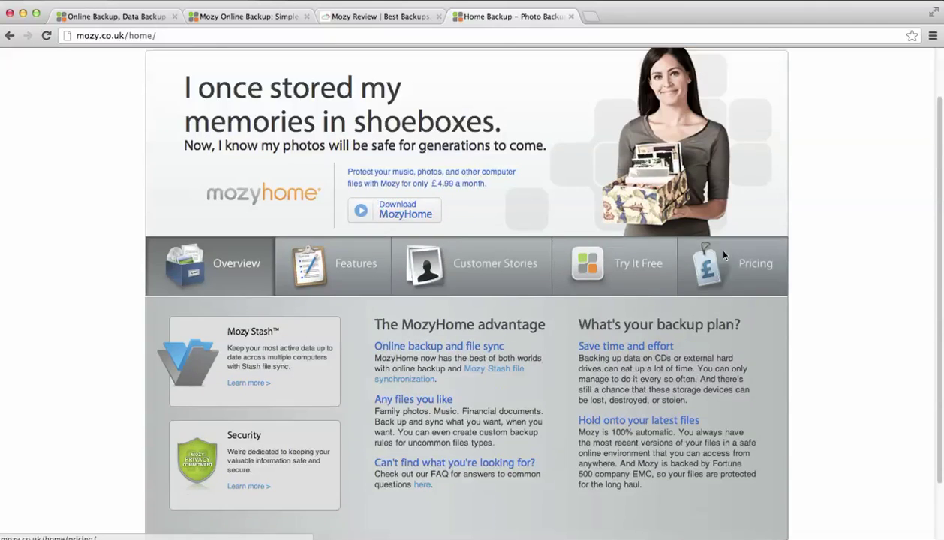
click(724, 255)
scroll(836, 254, down, 5)
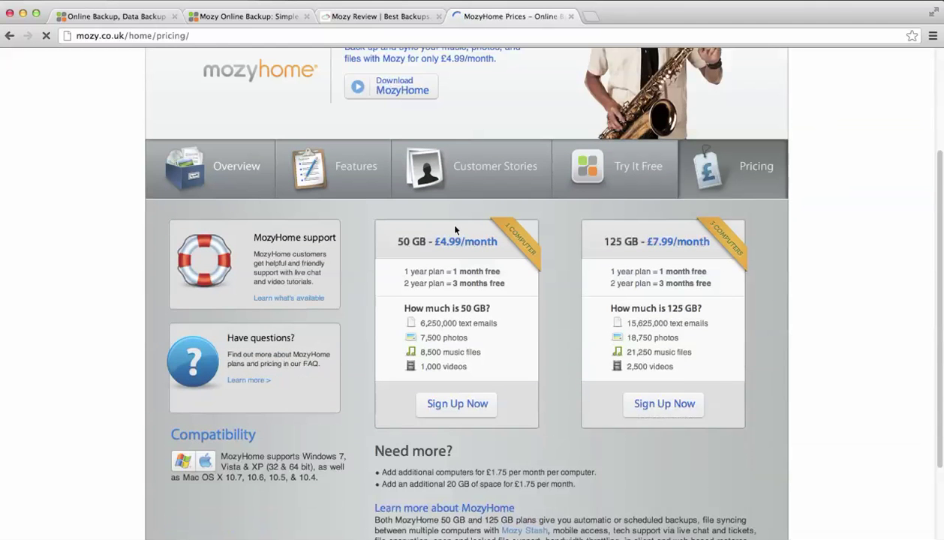
drag(433, 240, 461, 245)
click(462, 247)
click(667, 244)
drag(389, 276, 496, 283)
click(495, 283)
triple_click(476, 278)
click(505, 279)
scroll(393, 358, down, 3)
scroll(385, 351, up, 2)
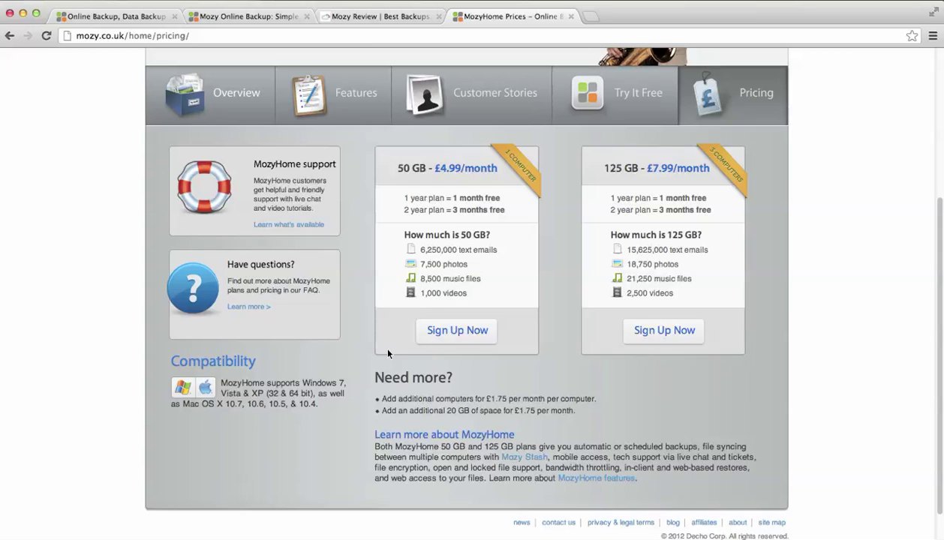
scroll(391, 340, up, 2)
click(238, 170)
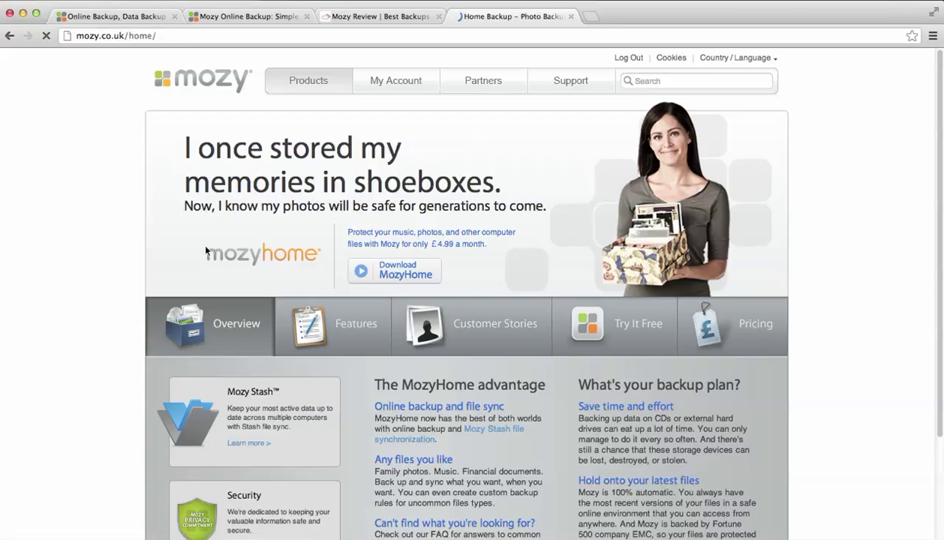
scroll(237, 271, down, 5)
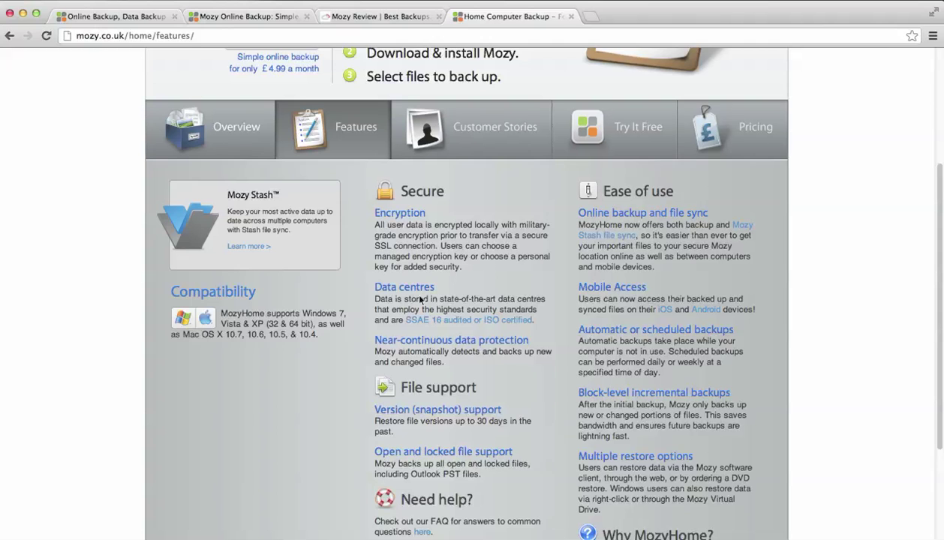
- Highlight the File support and version (snapshot) support text, then go to the MozyHome FAQ page
scroll(458, 299, down, 2)
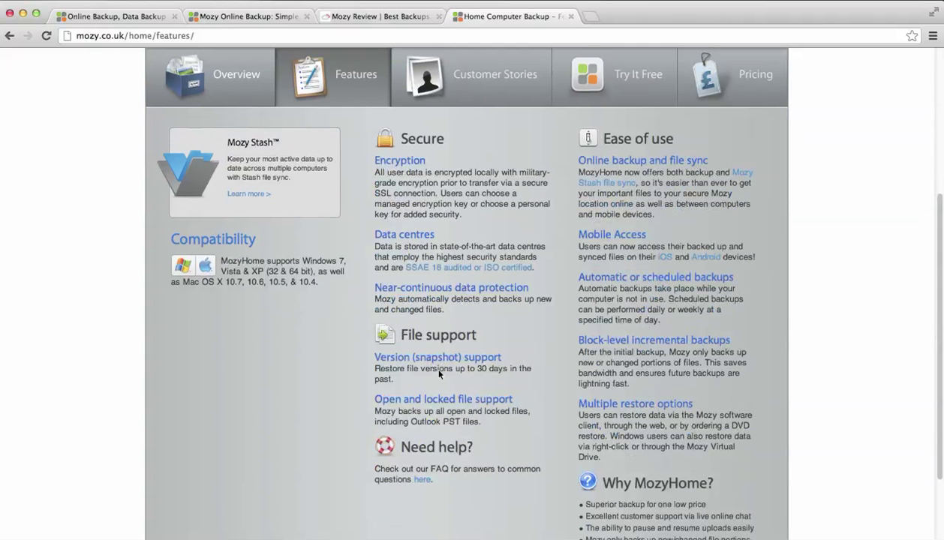
drag(430, 375, 401, 333)
click(419, 350)
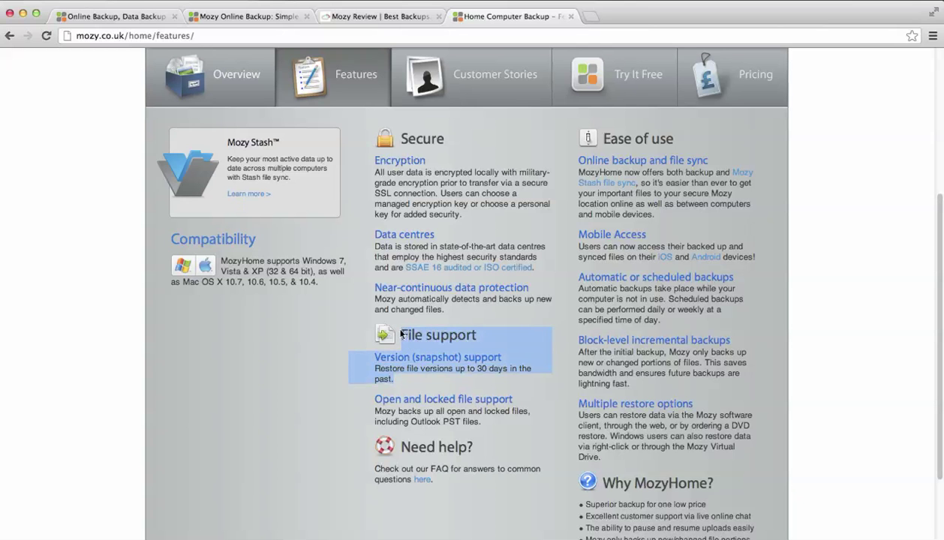
drag(430, 377, 404, 338)
drag(399, 381, 405, 351)
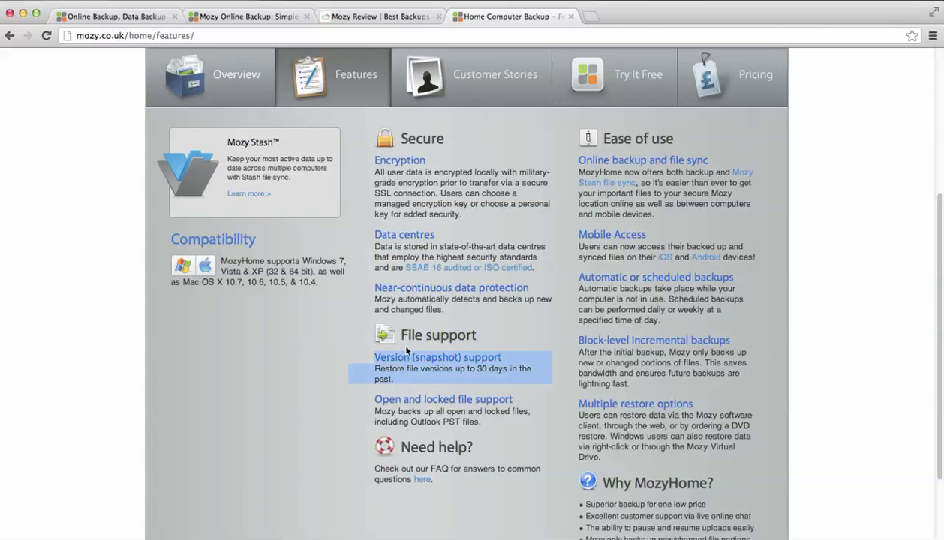
click(471, 346)
drag(480, 374, 403, 335)
click(403, 335)
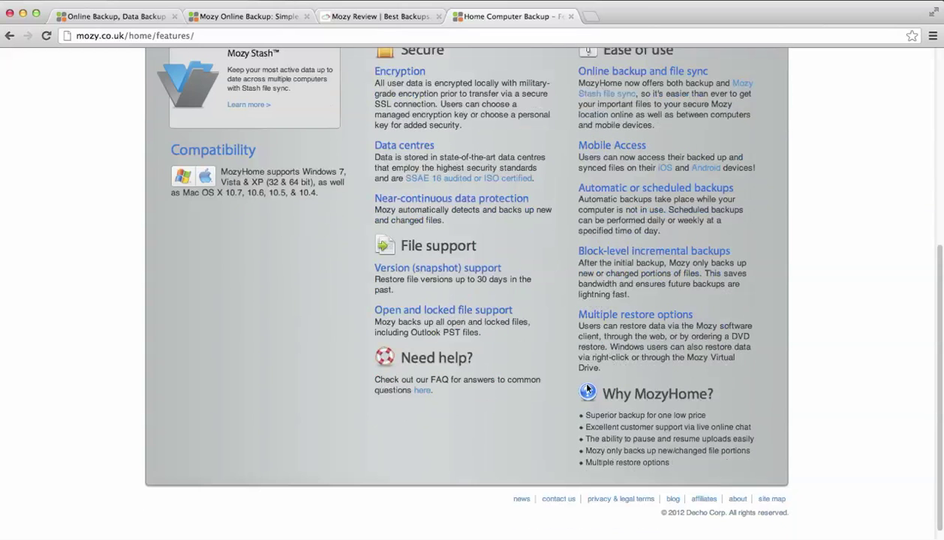
click(420, 391)
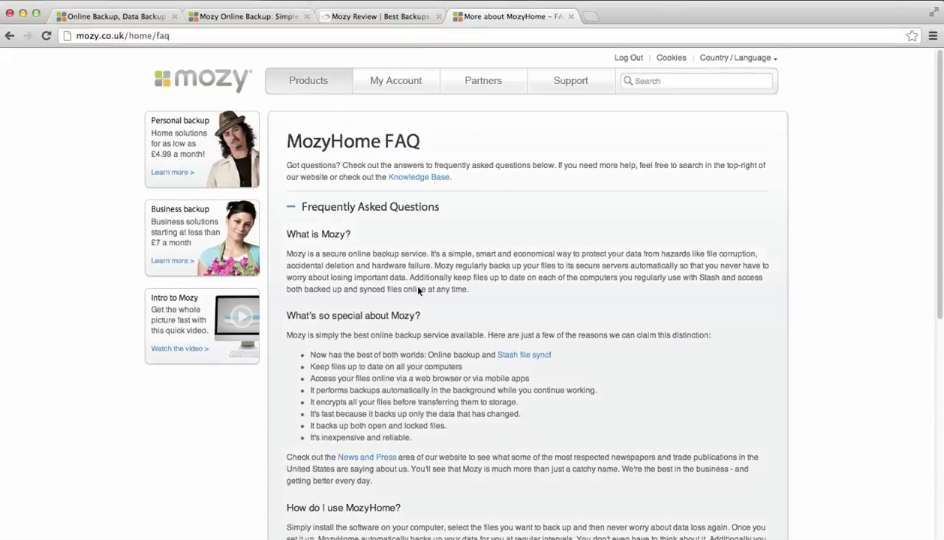
- Go from the FAQ to Support Home via the Support menu
scroll(410, 282, down, 10)
scroll(309, 385, up, 10)
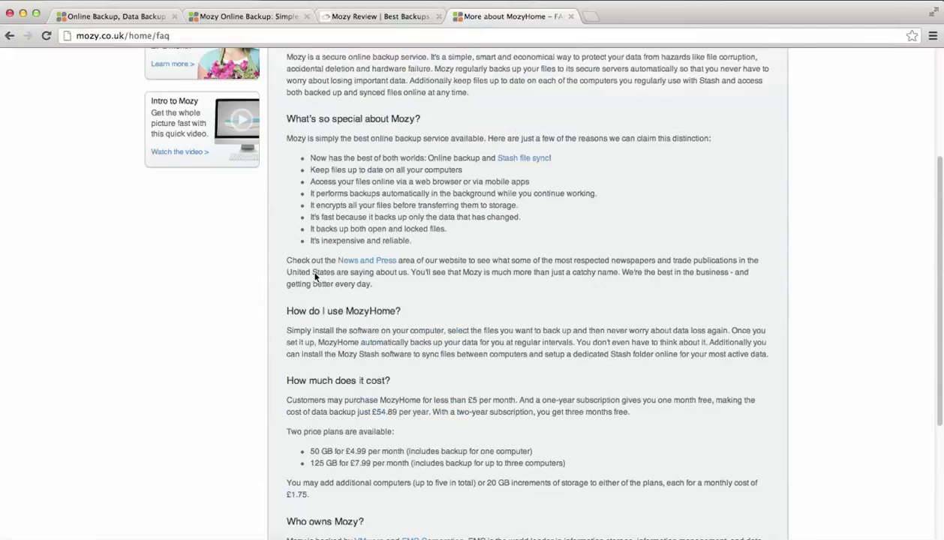
mouse_move(529, 79)
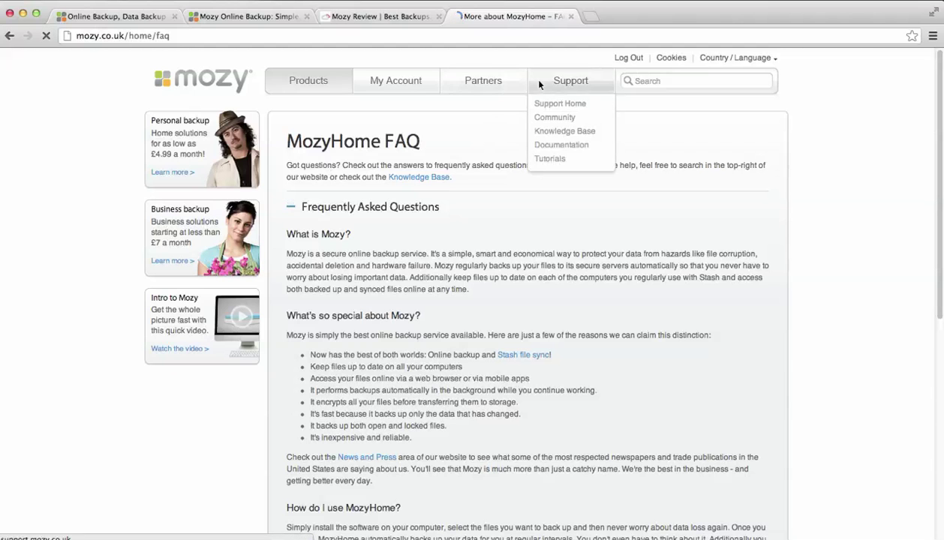
click(544, 118)
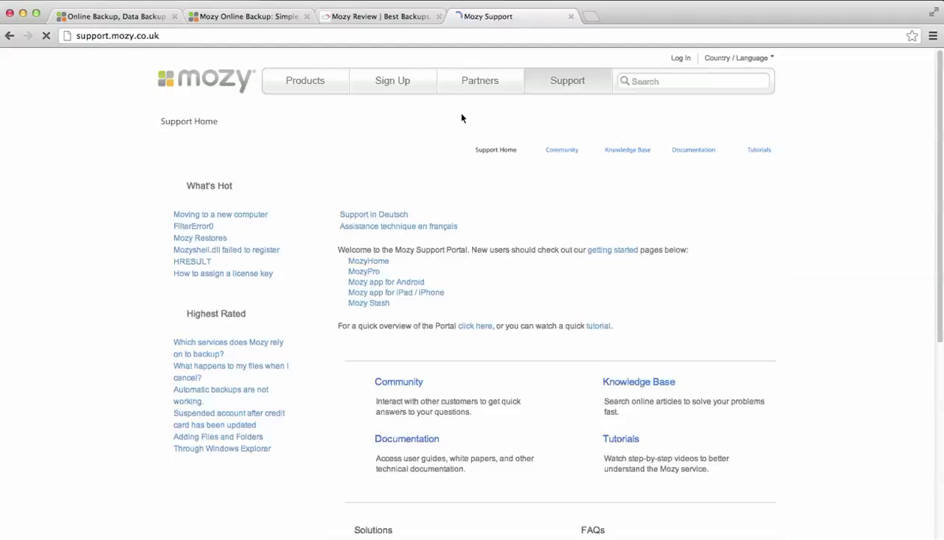
- Enter the Mozy community forums and open the Mozy for Windows discussion board
click(569, 135)
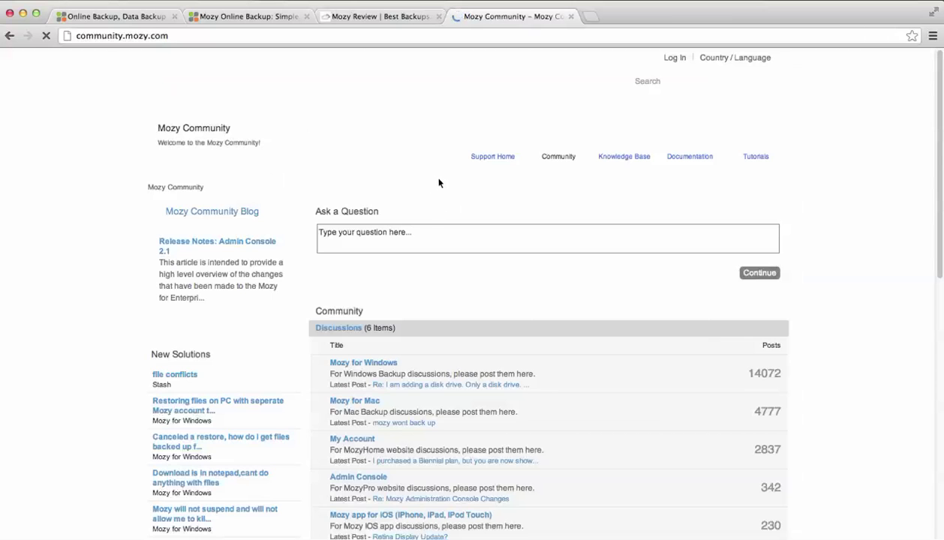
scroll(517, 271, down, 3)
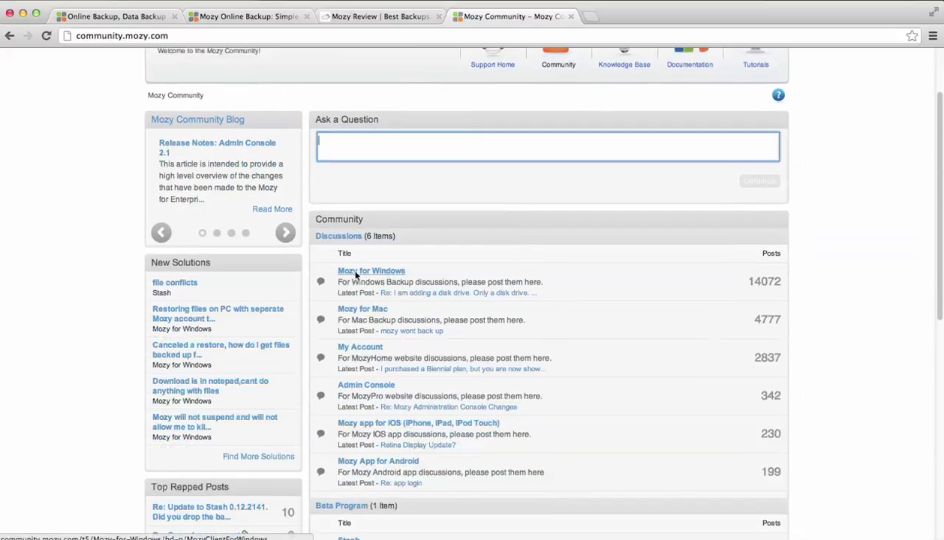
scroll(592, 290, down, 5)
scroll(592, 290, up, 3)
scroll(592, 298, up, 5)
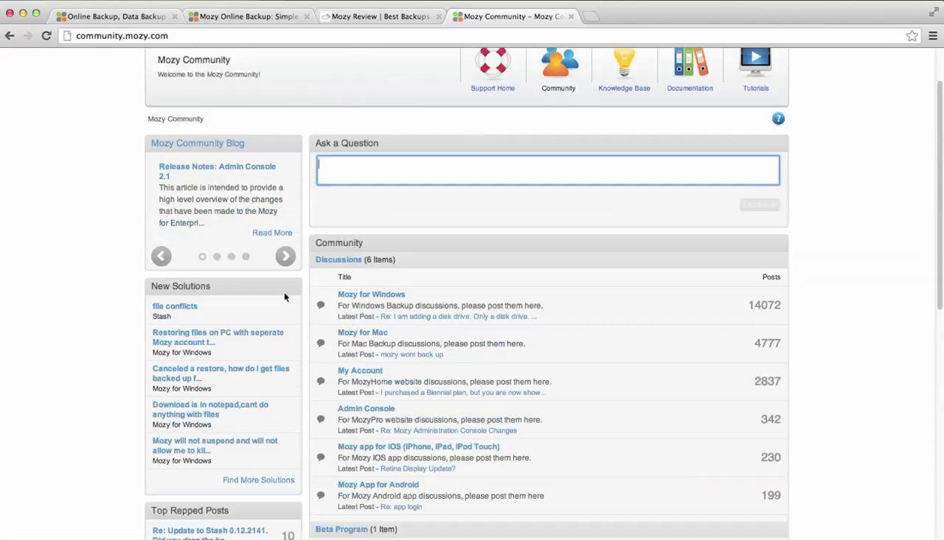
click(363, 295)
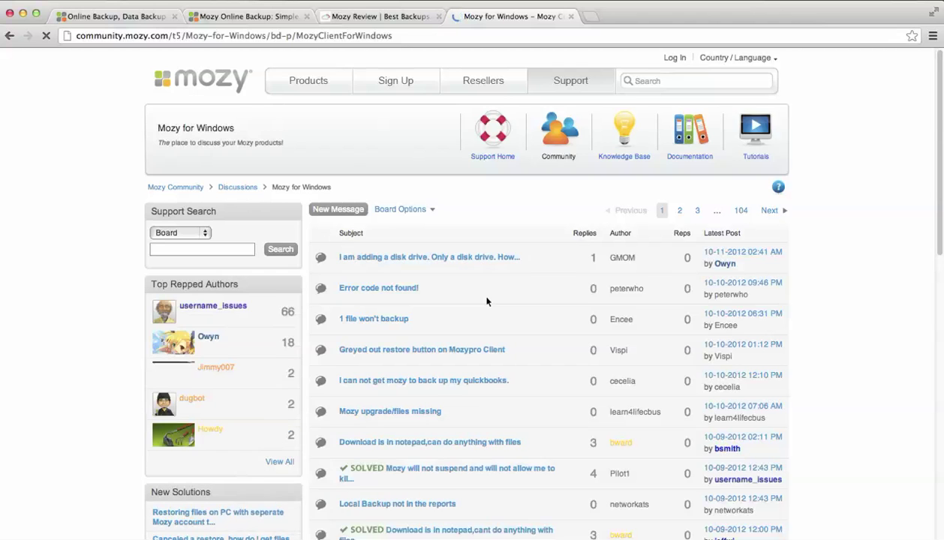
- Browse the Mozy for Windows board, then head to the Knowledge Base
scroll(486, 297, down, 4)
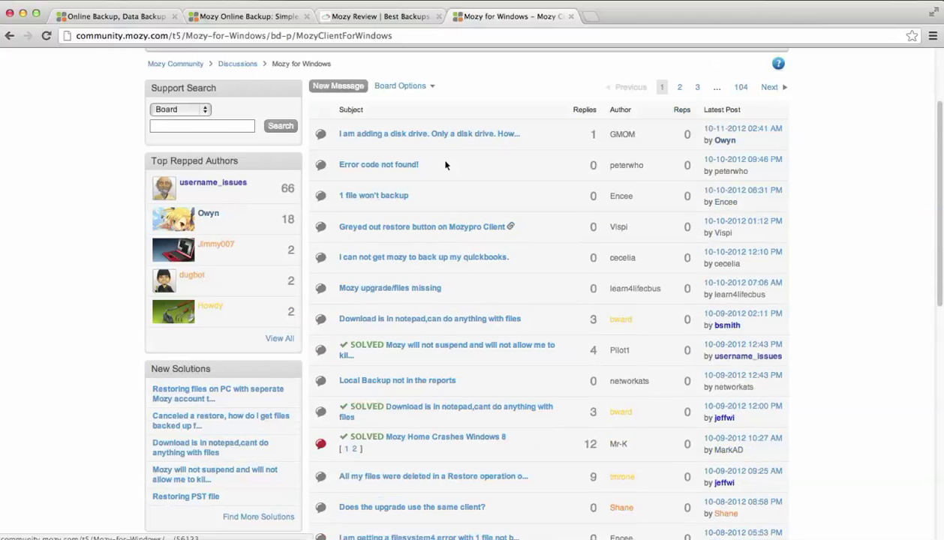
scroll(411, 306, up, 3)
scroll(414, 334, down, 2)
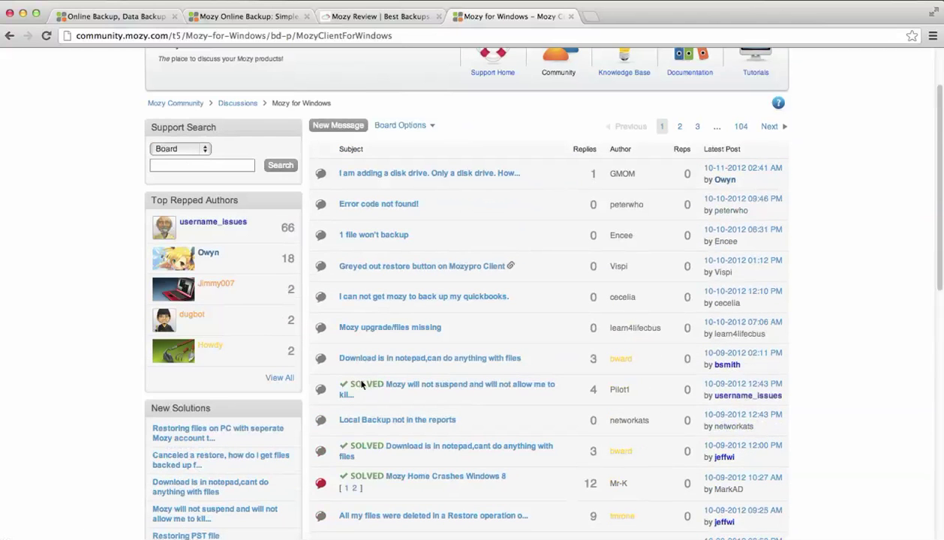
scroll(489, 298, up, 3)
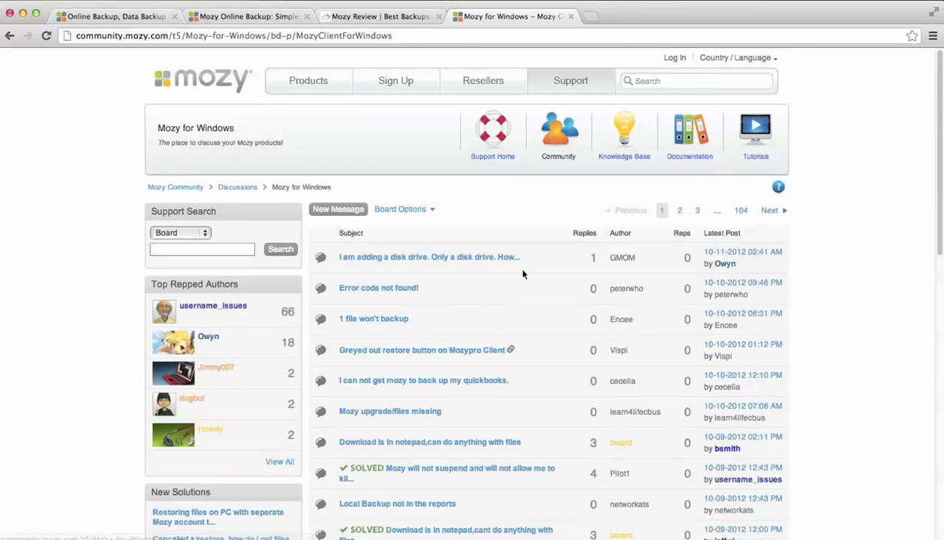
click(607, 130)
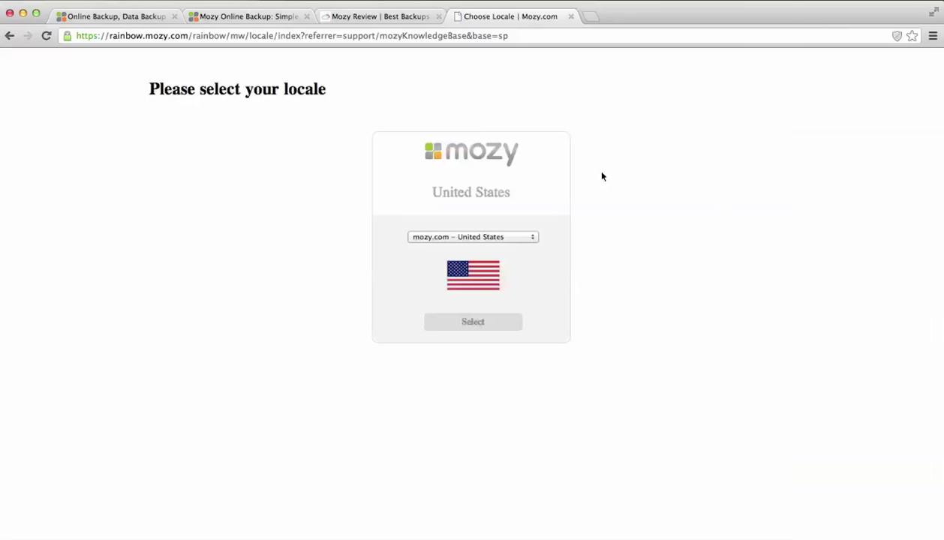
- Pick the United Kingdom Mozy site, browse the Knowledge Base solutions, then go to Tutorials
click(488, 237)
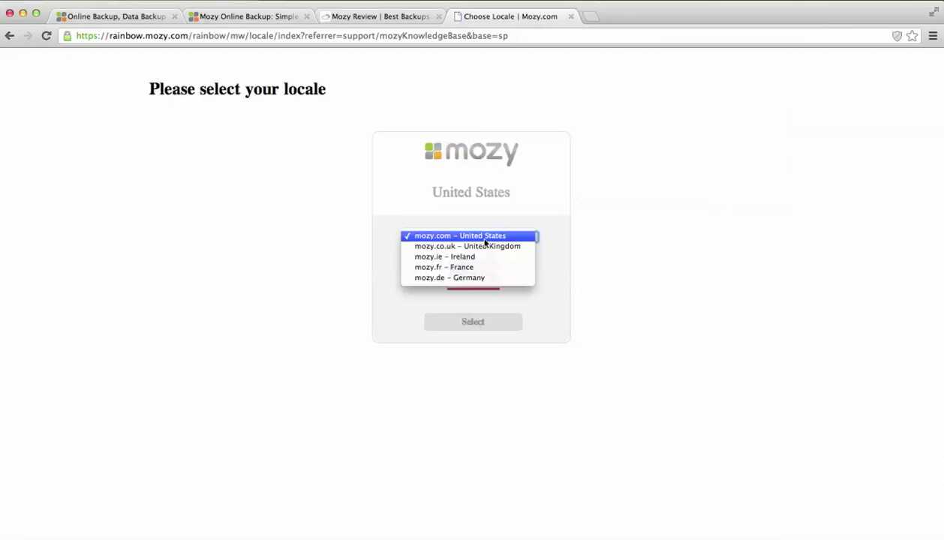
click(480, 245)
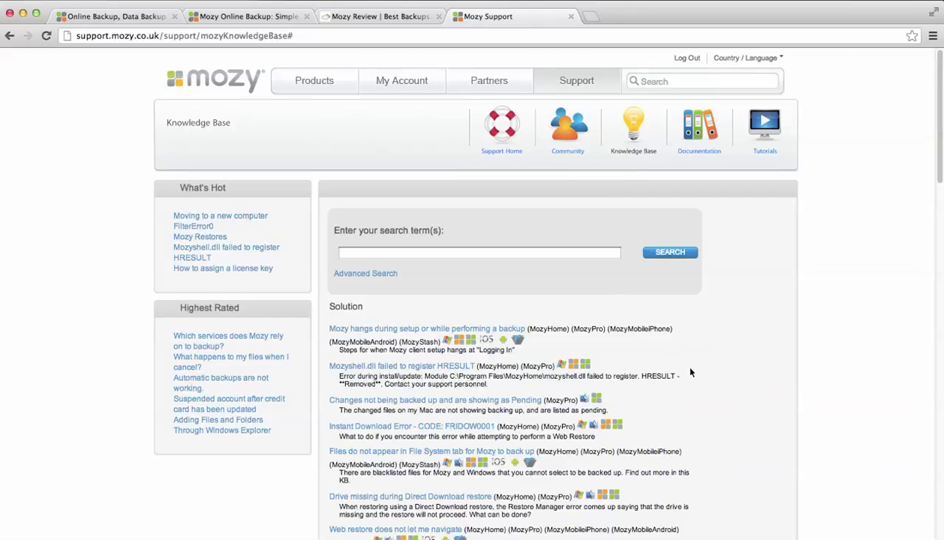
scroll(690, 371, down, 5)
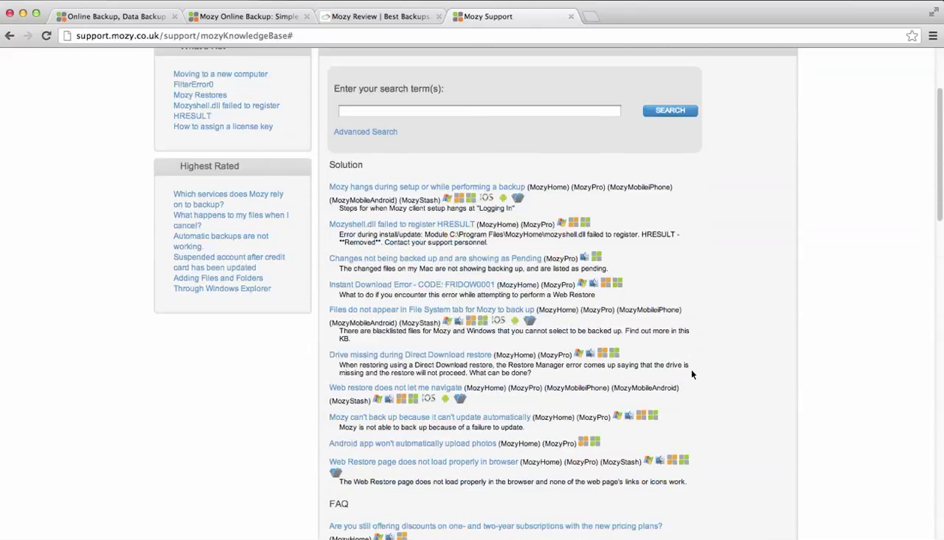
scroll(692, 374, down, 1)
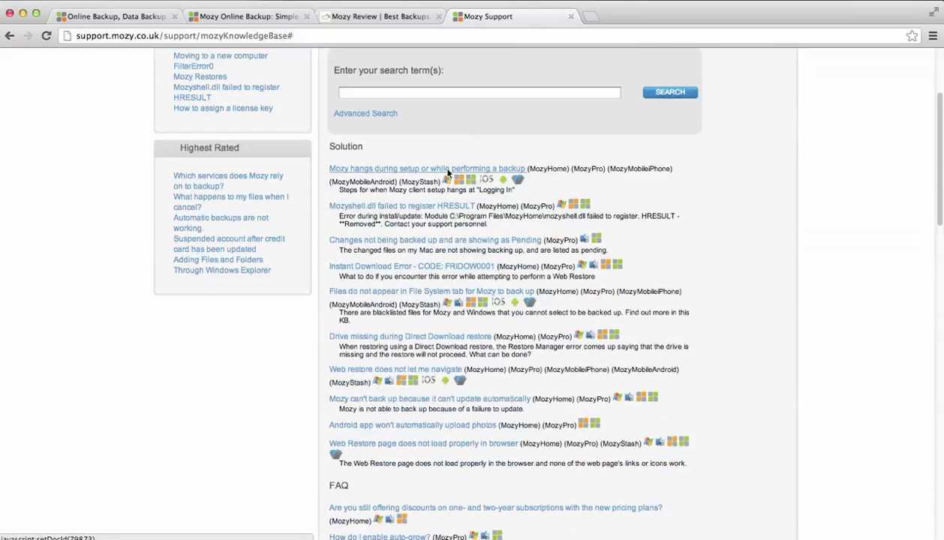
scroll(575, 235, up, 5)
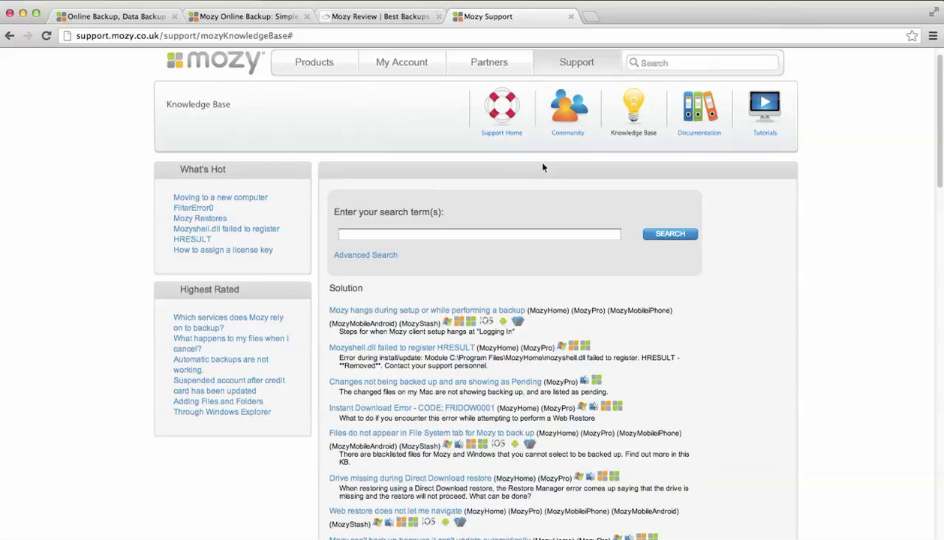
click(751, 103)
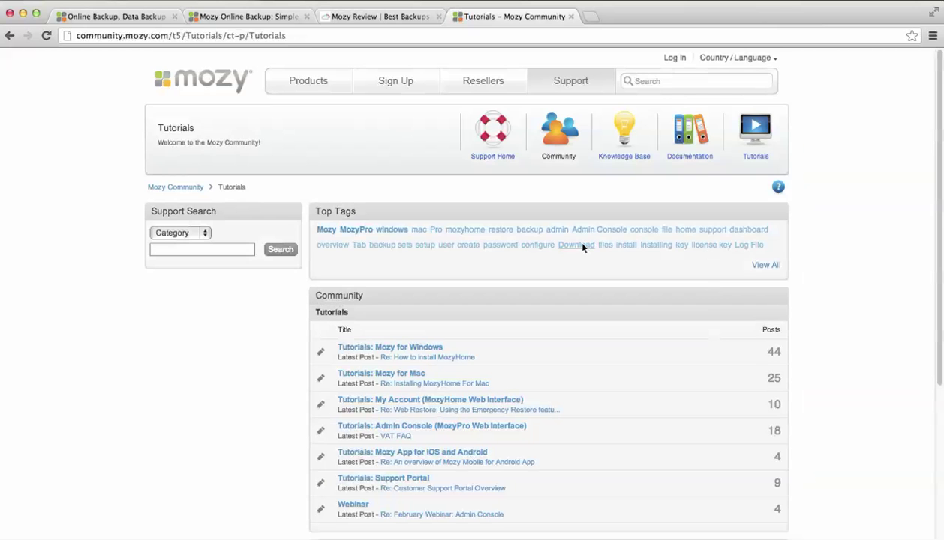
- Read the Installing Mozy Stash article under Tutorials: Mozy for Windows, then go to the MozyPro page
scroll(499, 199, down, 4)
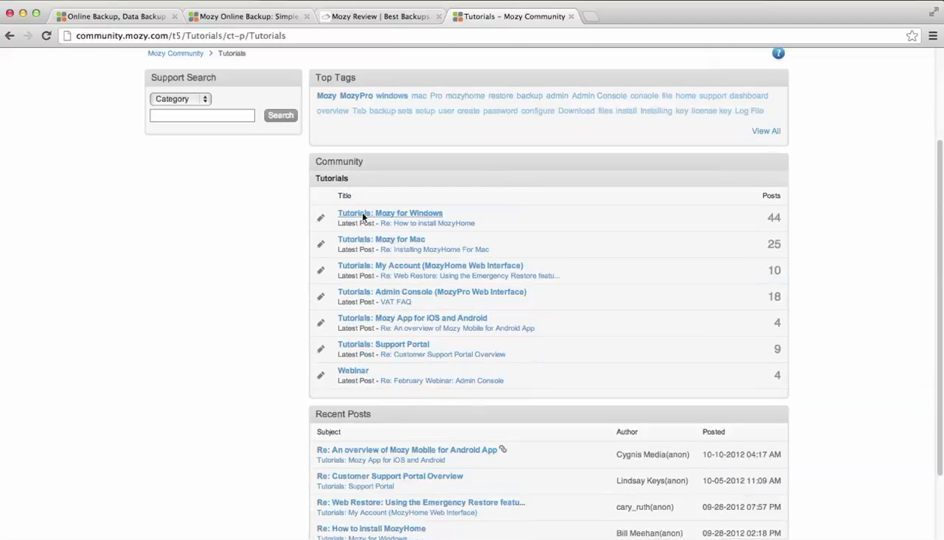
click(363, 217)
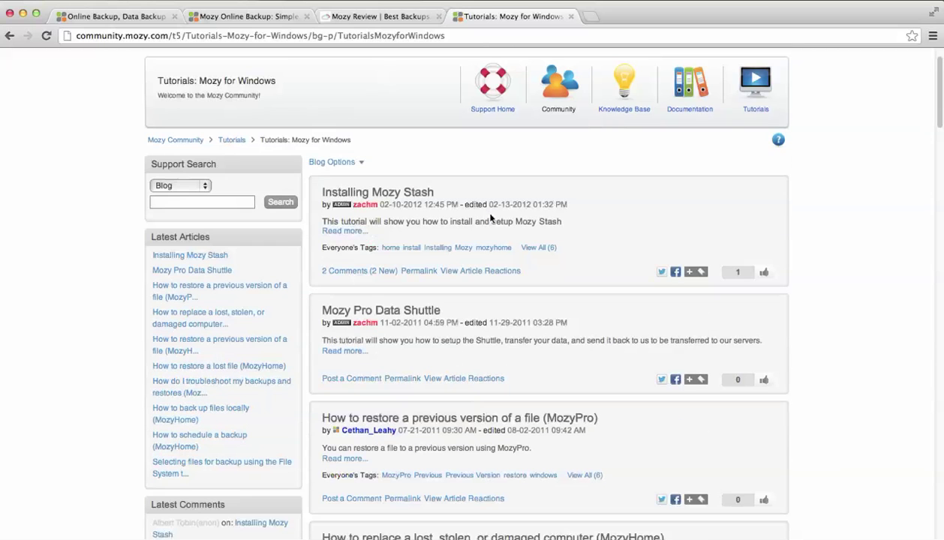
click(345, 231)
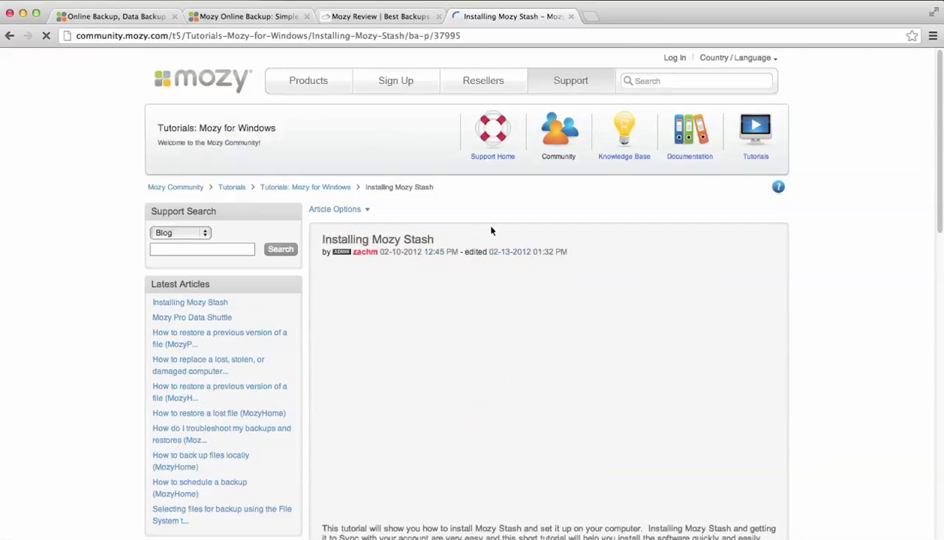
scroll(756, 255, down, 2)
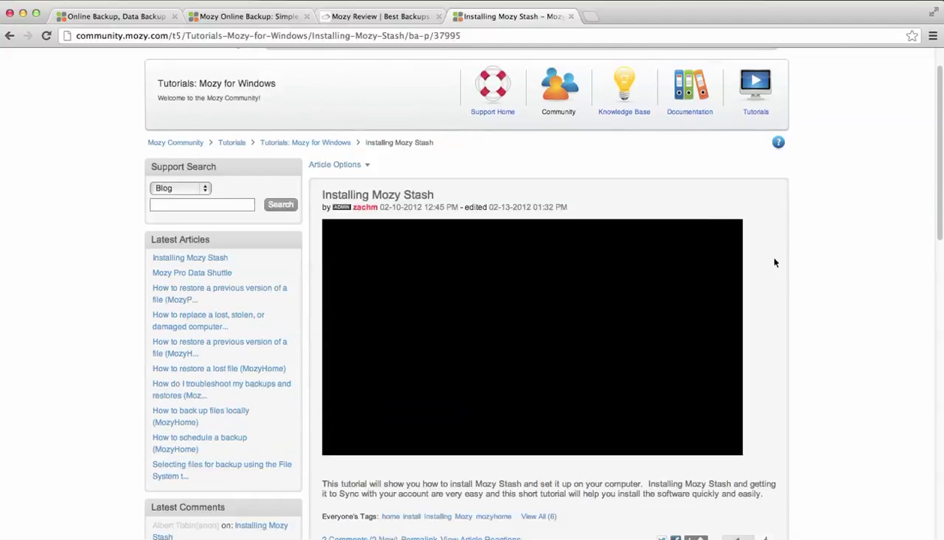
scroll(773, 263, down, 1)
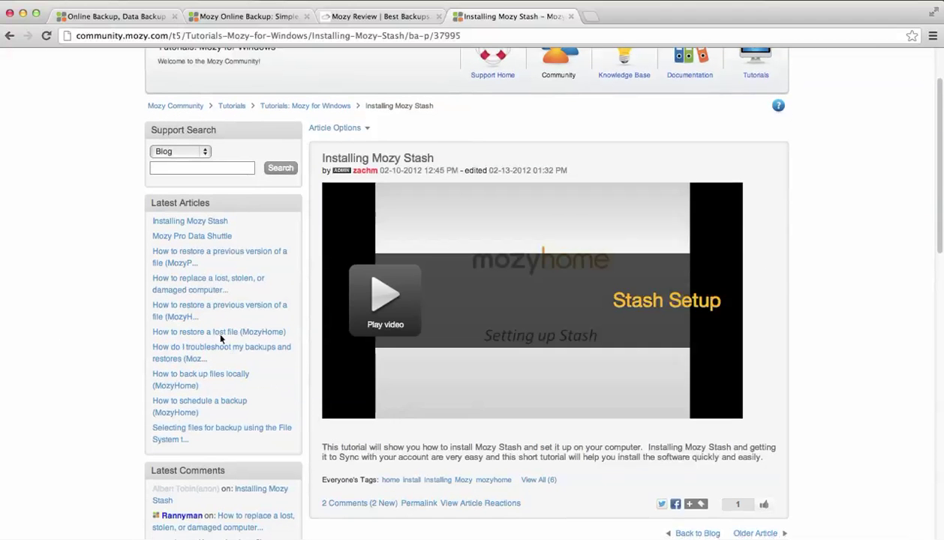
scroll(796, 266, up, 2)
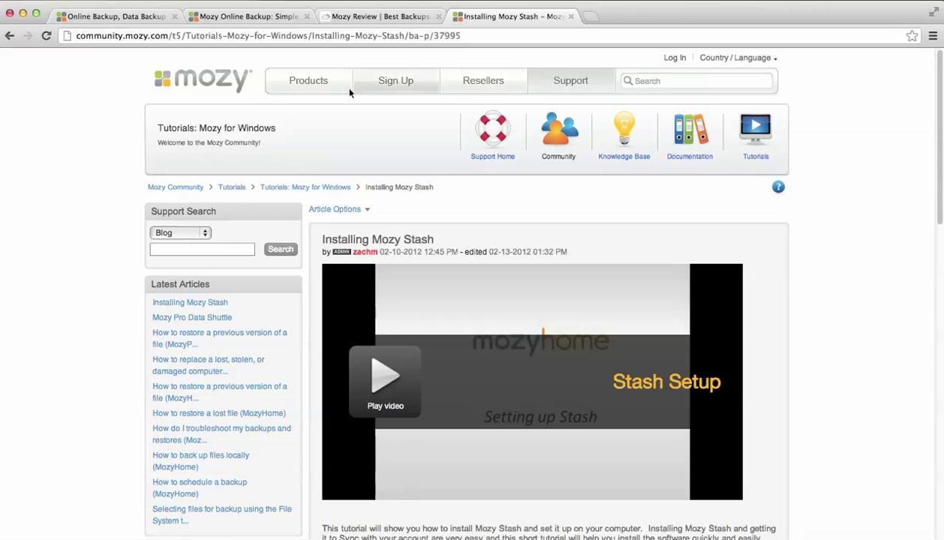
mouse_move(292, 91)
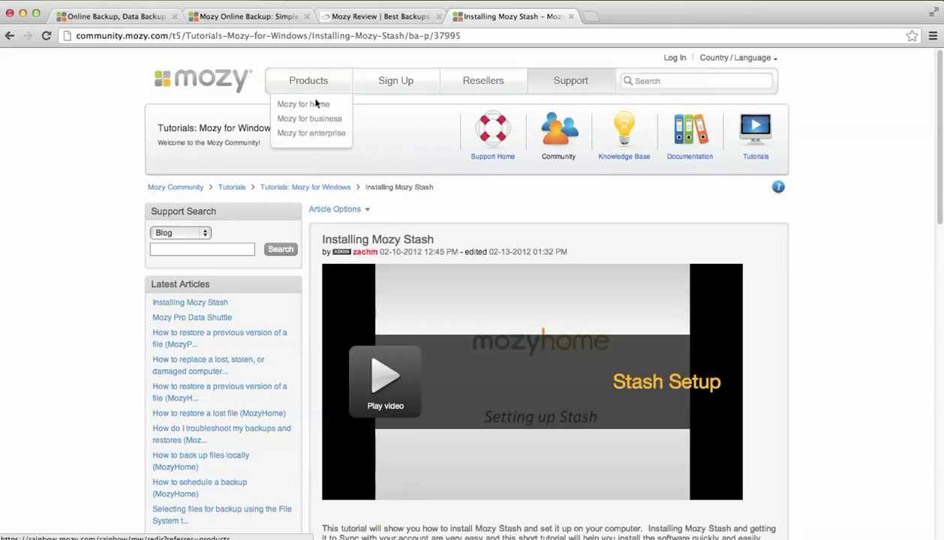
click(319, 110)
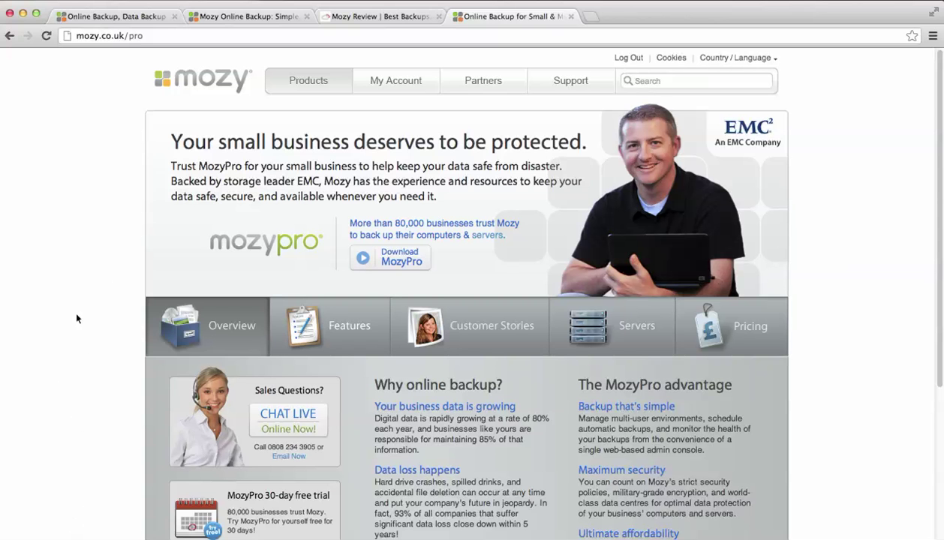
- Open the MozyPro pricing page and select the 1 TB storage plan
scroll(77, 317, down, 2)
scroll(76, 316, down, 5)
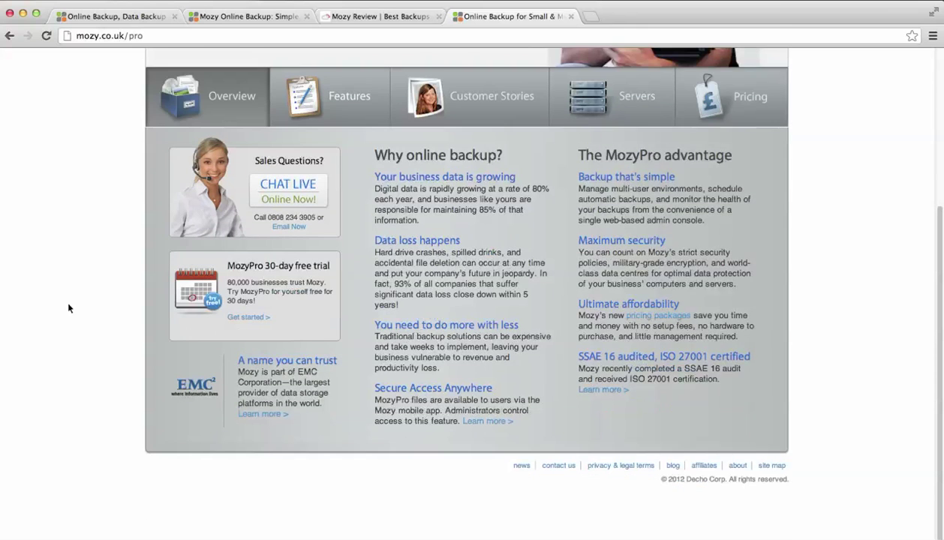
scroll(92, 309, up, 6)
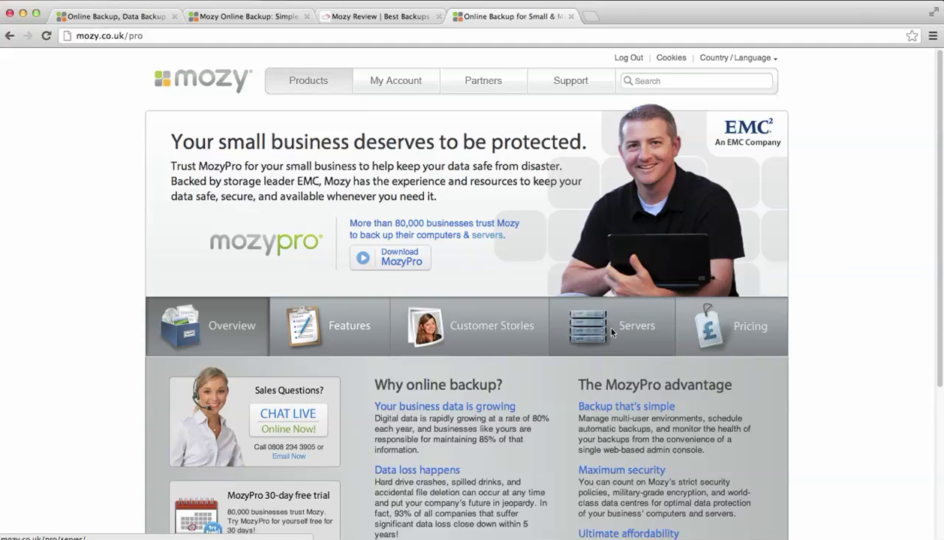
click(756, 324)
scroll(828, 270, down, 5)
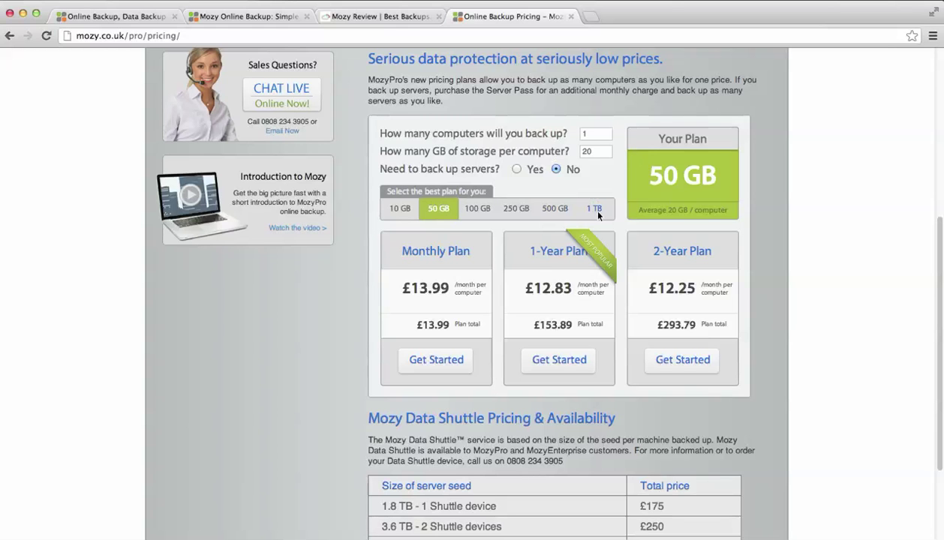
click(597, 211)
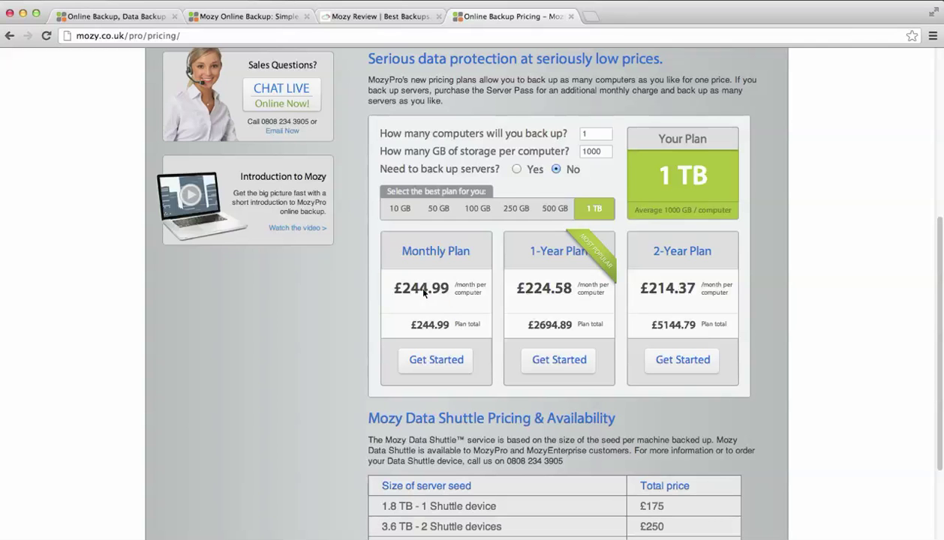
- Highlight the £244.99 monthly price and the monthly plan total
drag(444, 290, 480, 321)
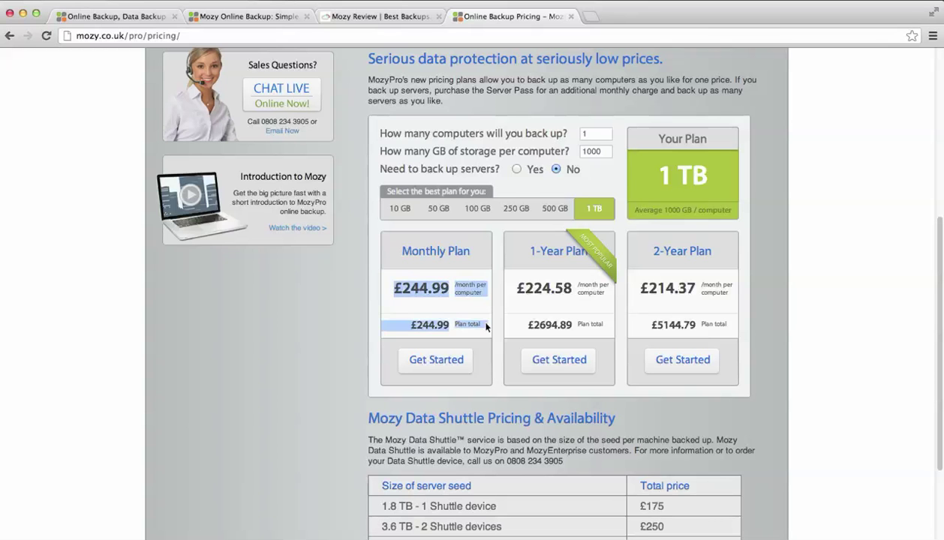
click(480, 320)
scroll(480, 319, down, 5)
scroll(462, 306, up, 10)
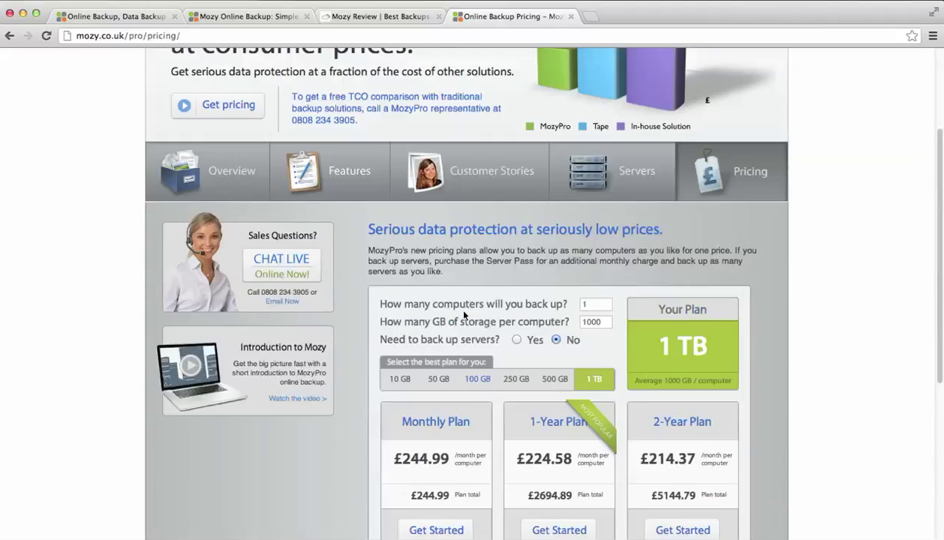
scroll(460, 306, down, 10)
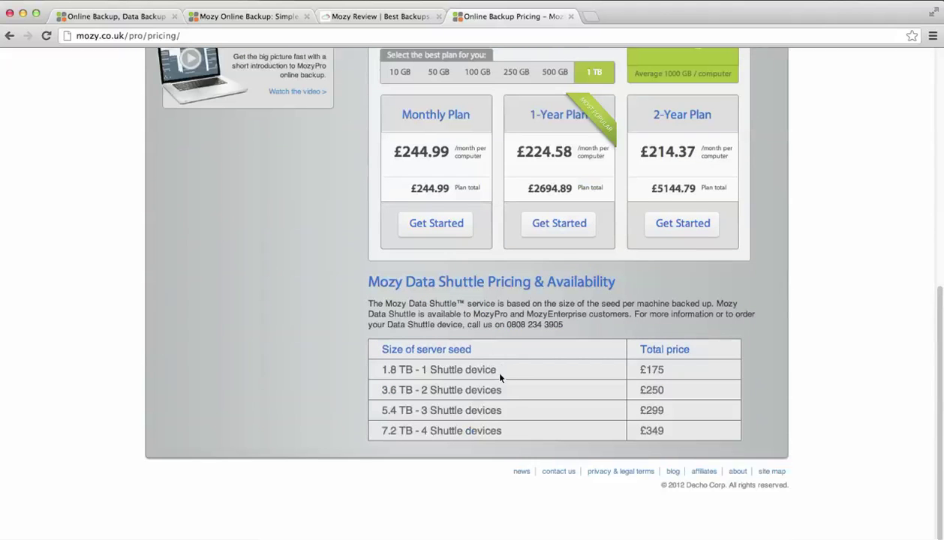
- Highlight the '1.8 TB - 1 Shuttle device' row and the Data Shuttle description, then clear highlights
drag(499, 377, 367, 361)
click(525, 347)
drag(587, 335, 634, 283)
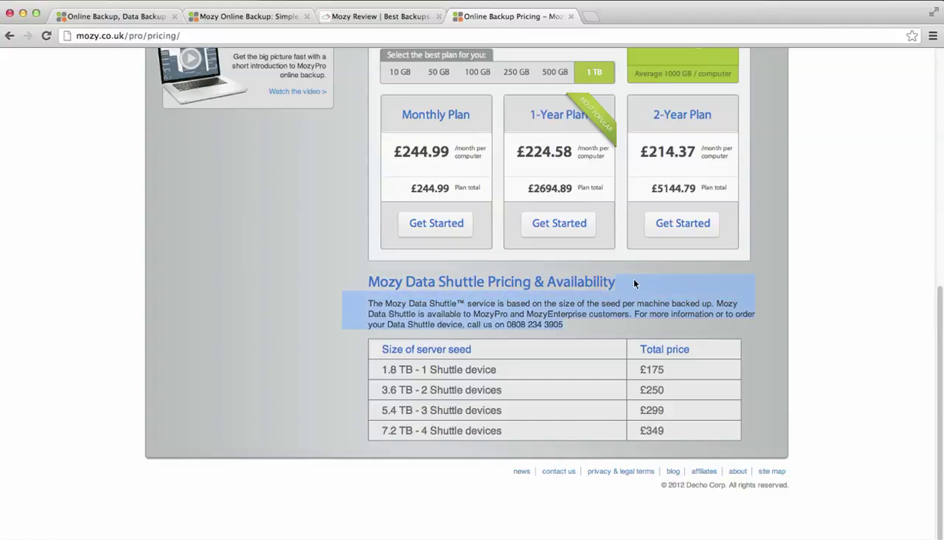
click(573, 277)
drag(589, 330, 603, 317)
click(364, 289)
click(586, 316)
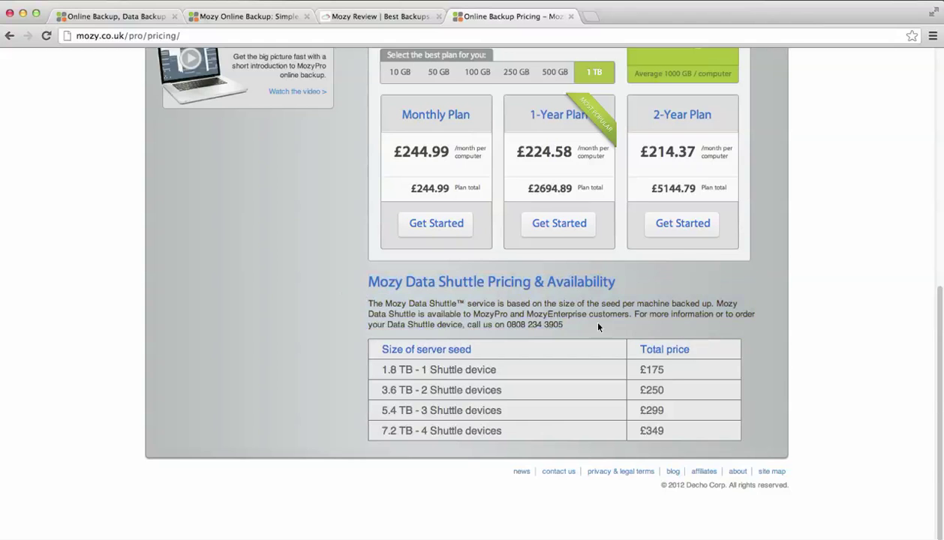
- Scroll back to the top and go to the Mozy account home page
scroll(581, 315, up, 3)
scroll(589, 323, up, 5)
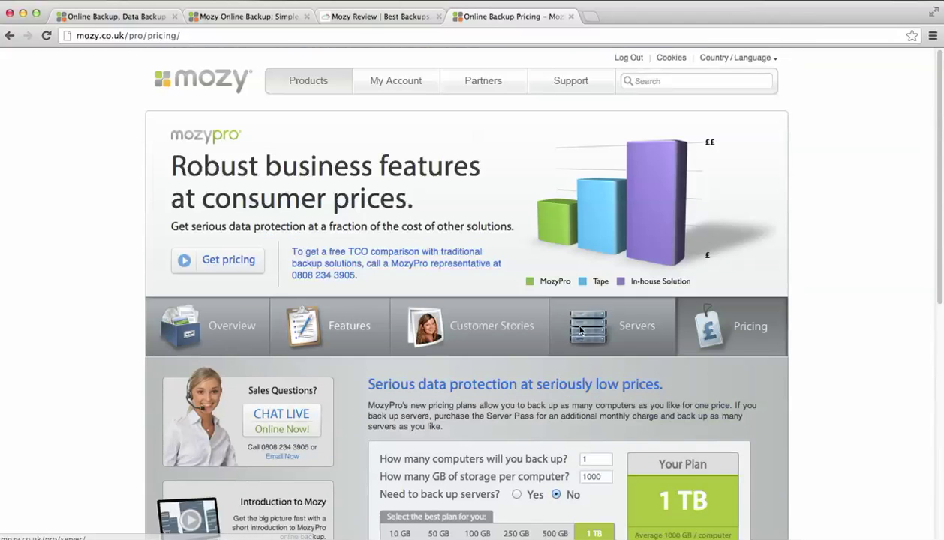
click(379, 81)
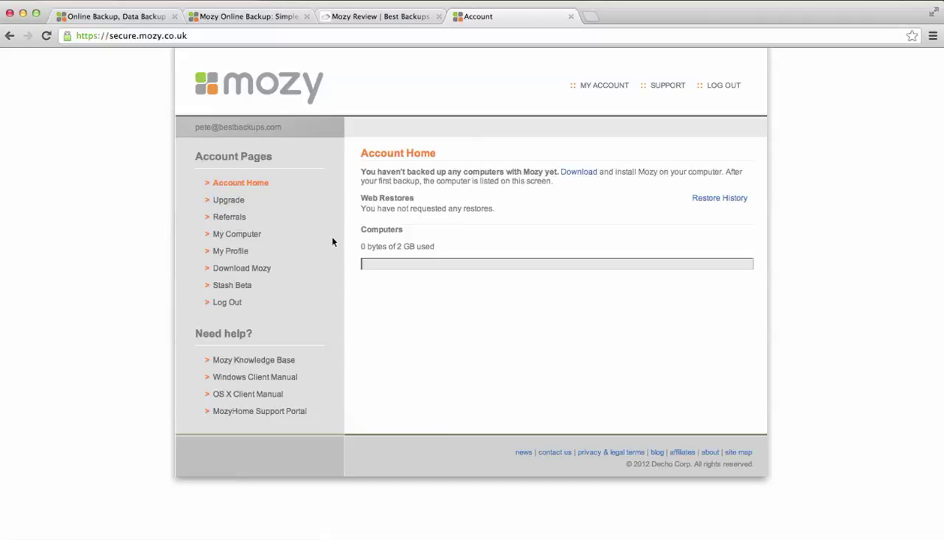
- Check MozyHome upgrade options and account profile, then bring the MozyHome 2.8.0 disk image forward
click(227, 200)
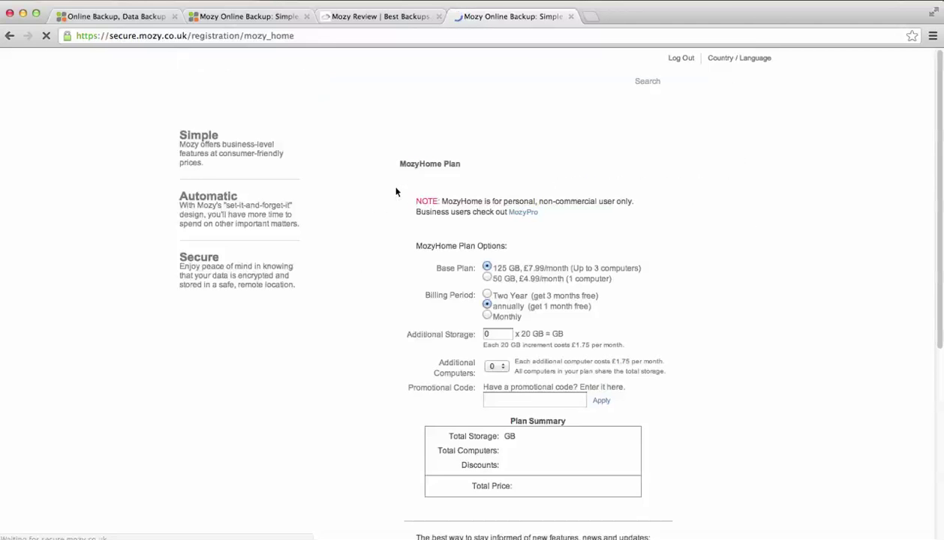
click(9, 35)
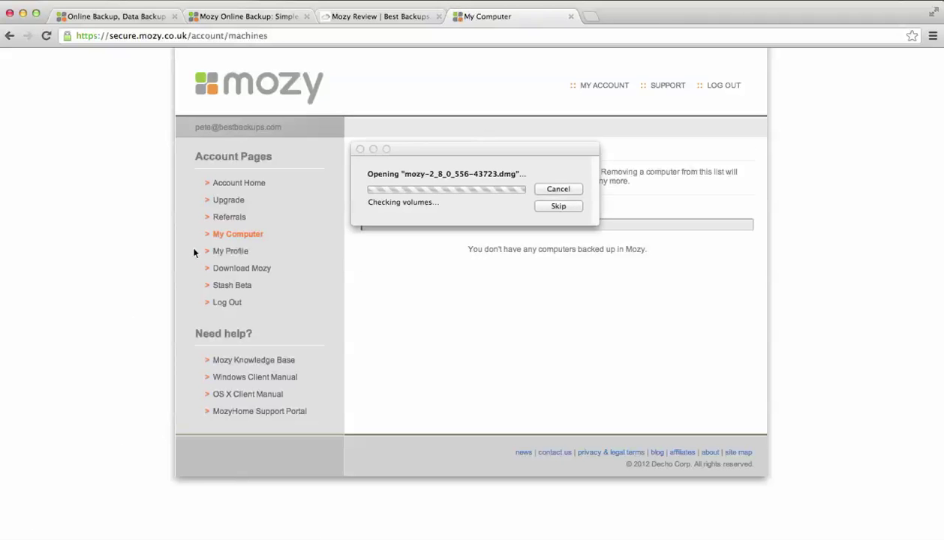
click(236, 252)
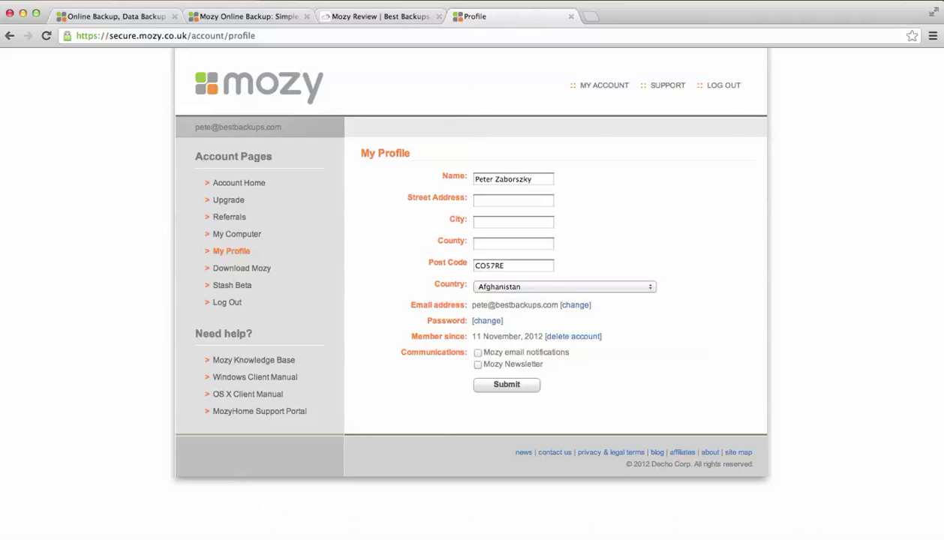
click(139, 525)
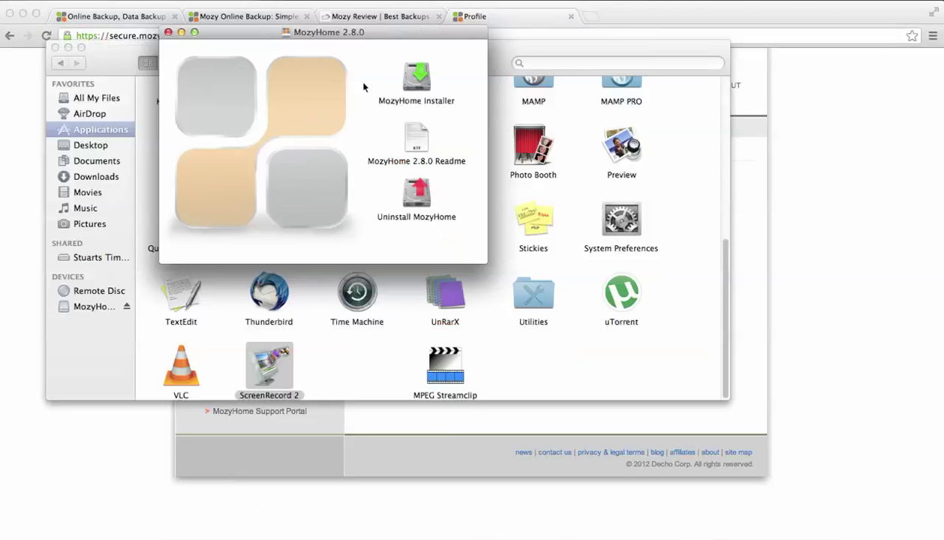
- Launch the MozyHome Installer and agree to the license after the Introduction and Read Me
double_click(411, 83)
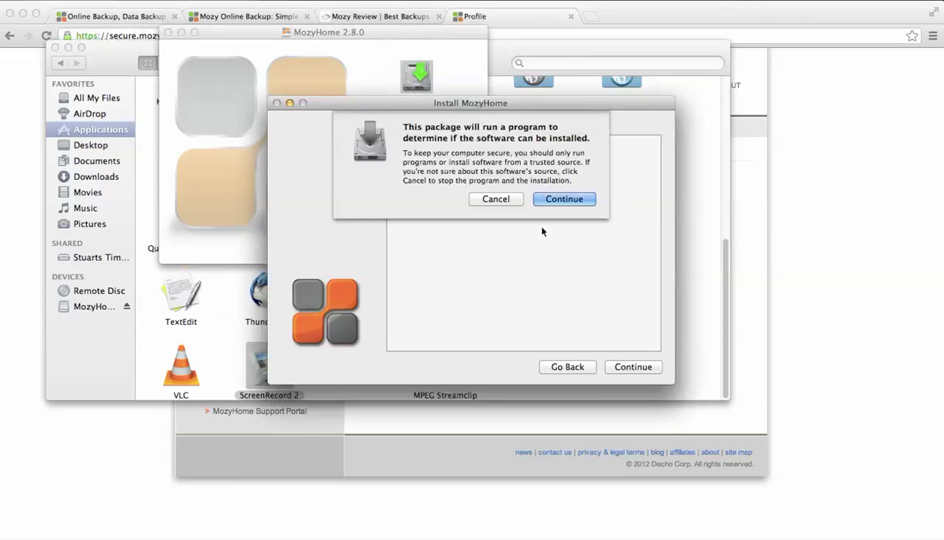
click(564, 187)
click(632, 367)
click(632, 367)
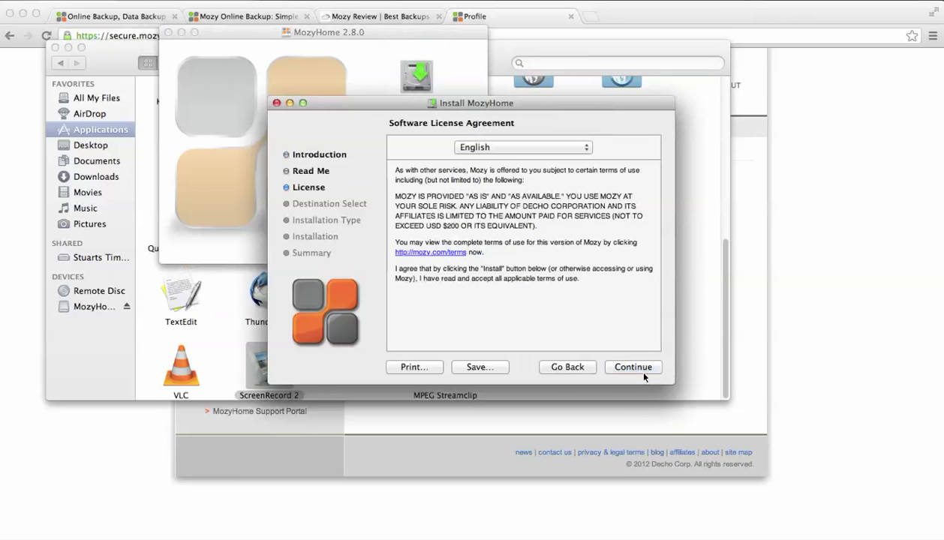
click(634, 367)
click(573, 208)
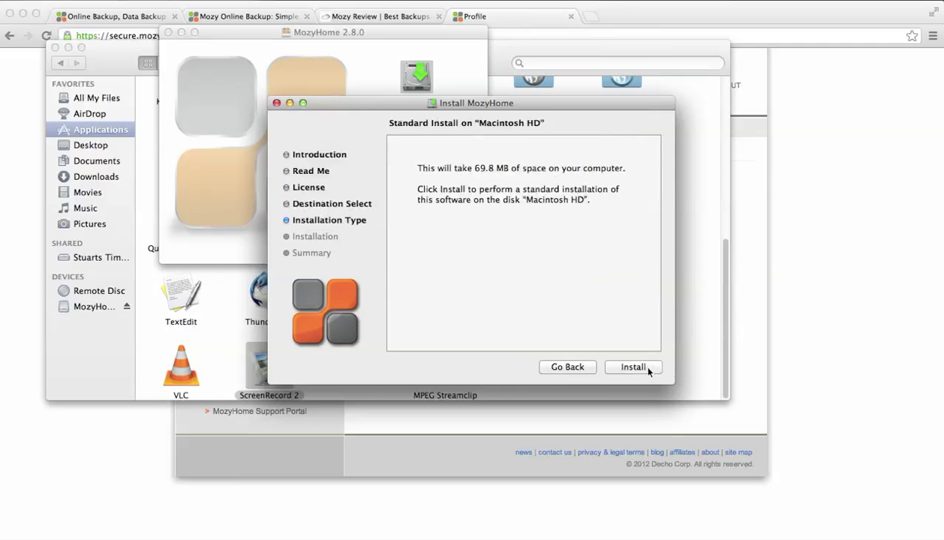
- Run the standard install on Macintosh HD with the admin password, then close the installer
click(649, 369)
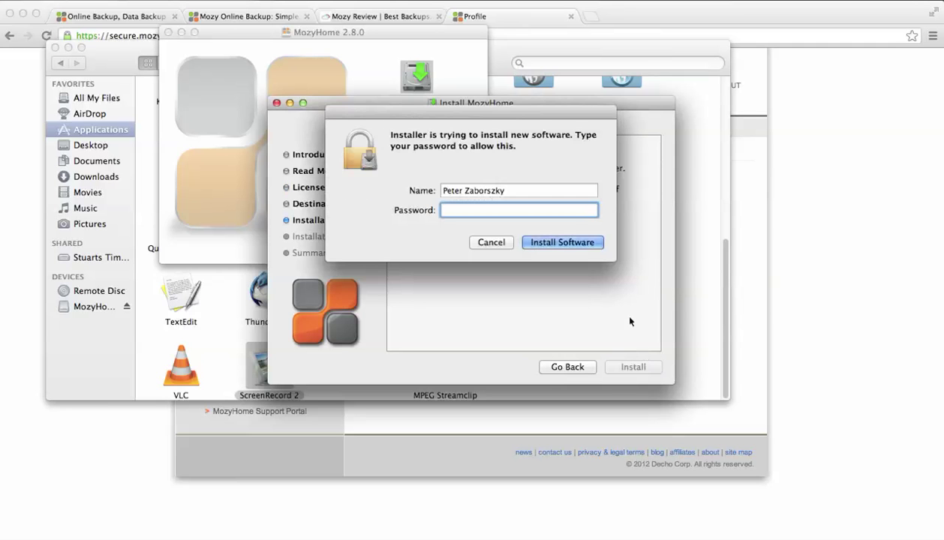
text(•••••••••)
key(Return)
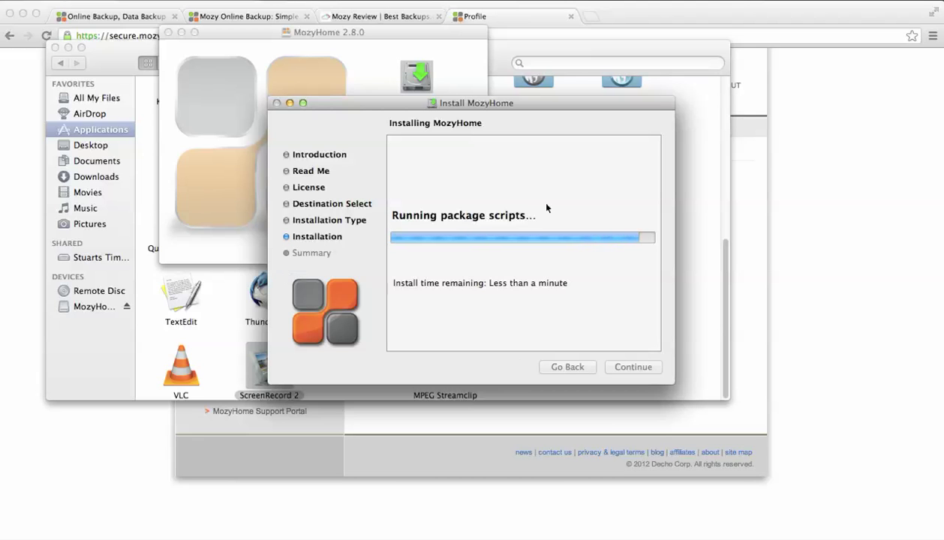
click(633, 367)
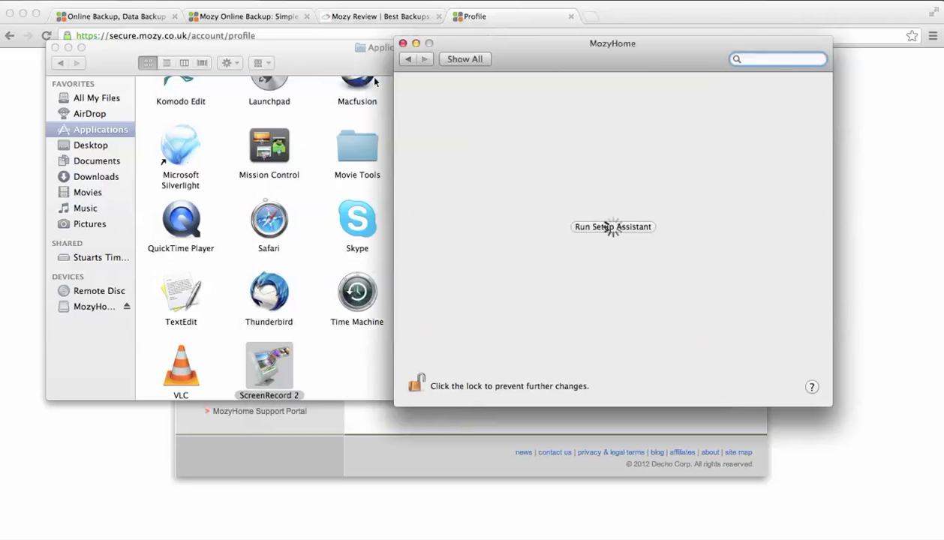
- In the MozyHome setup assistant, sign in with the account e-mail and password
click(610, 225)
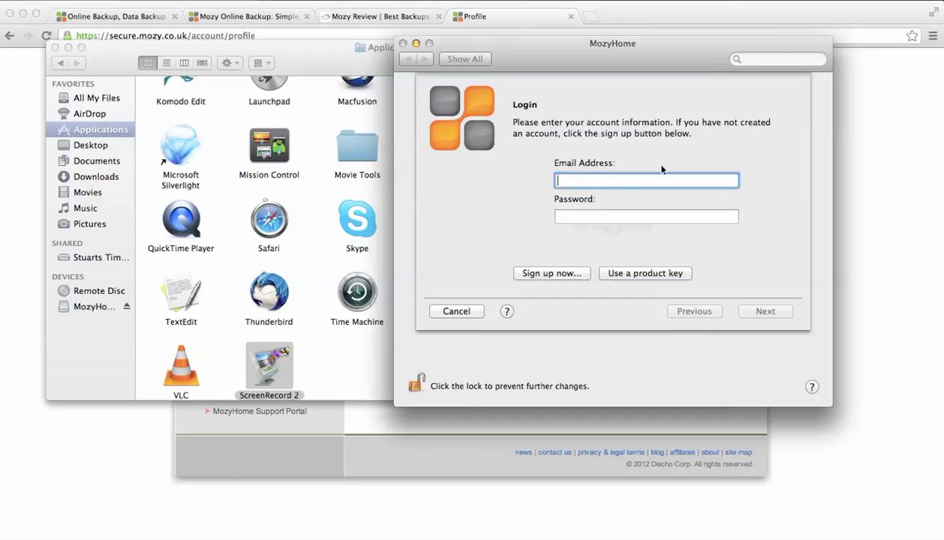
key(Tab)
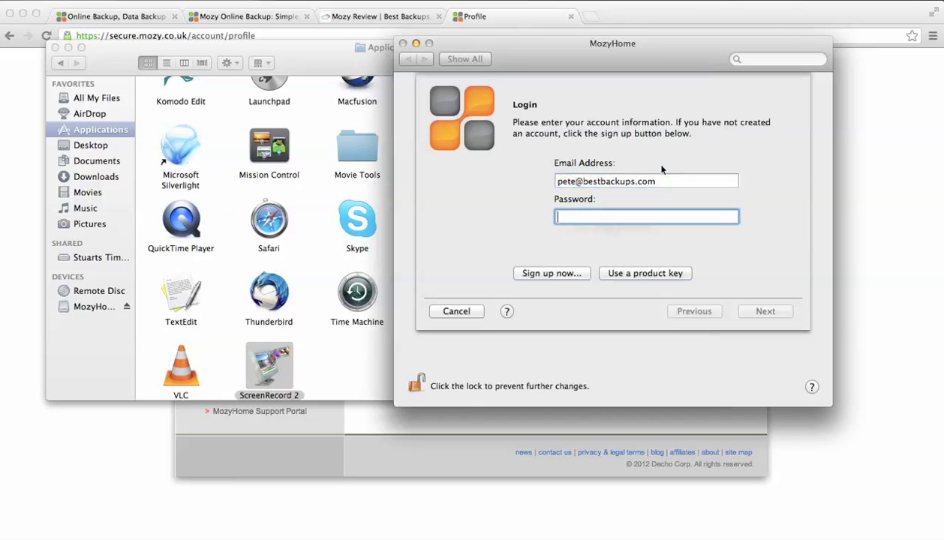
text(•••••••)
key(Return)
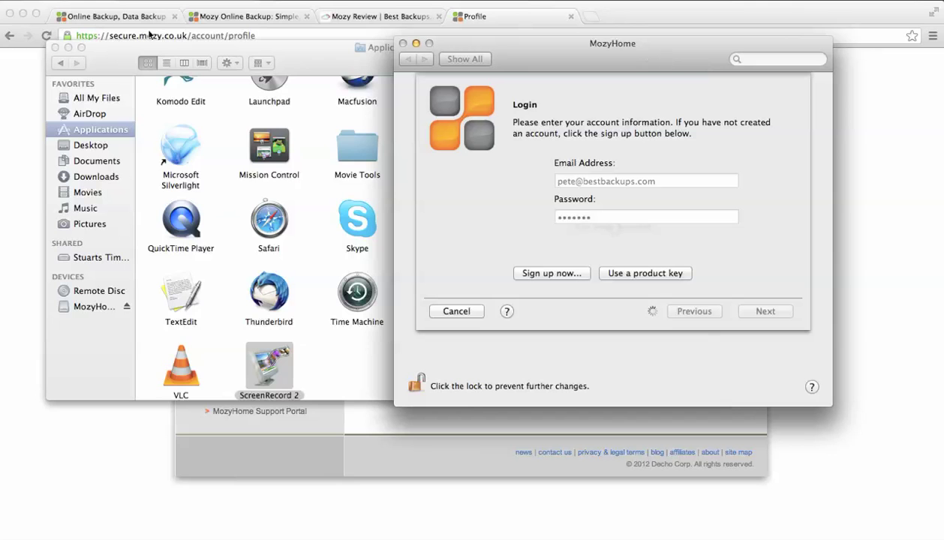
- Close the Applications window, keep MozyHome's own encryption key and finish setup
click(55, 47)
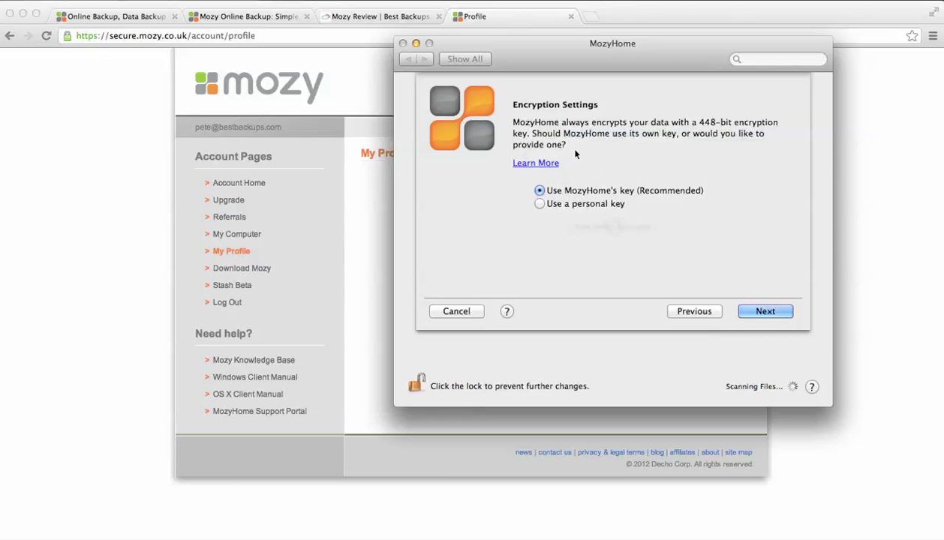
click(777, 315)
click(763, 308)
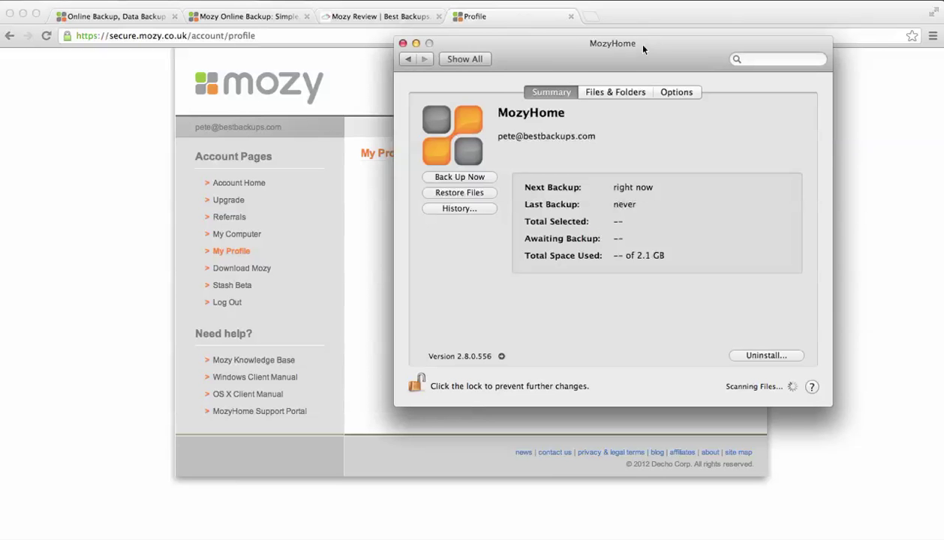
drag(643, 49, 599, 63)
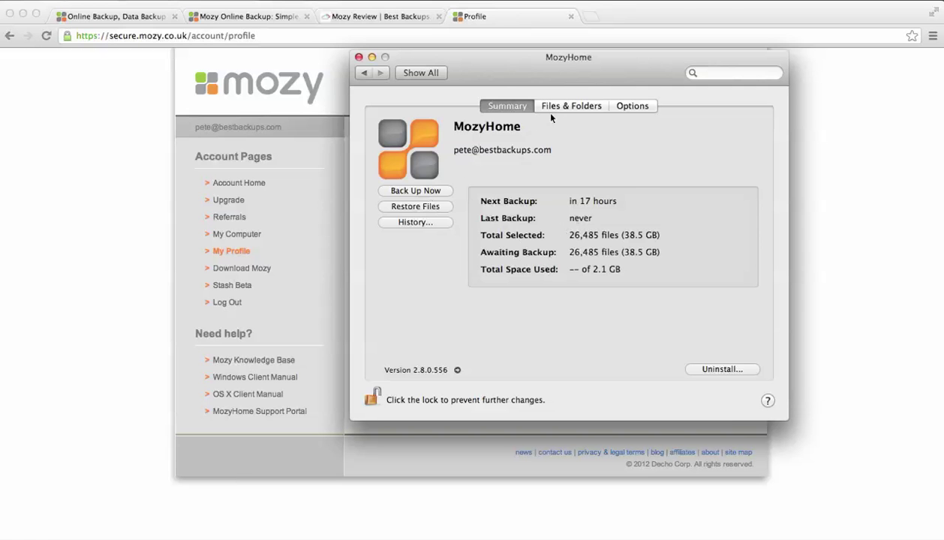
click(548, 106)
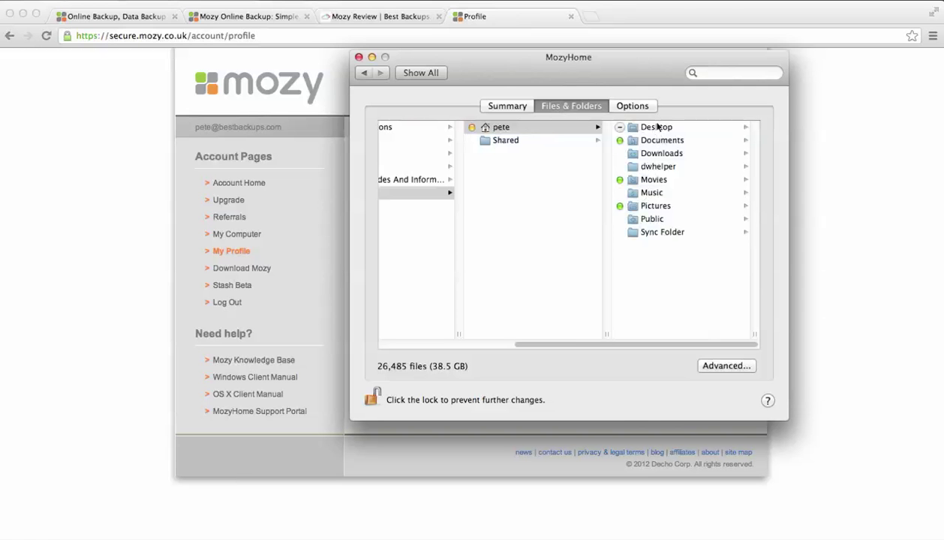
click(523, 107)
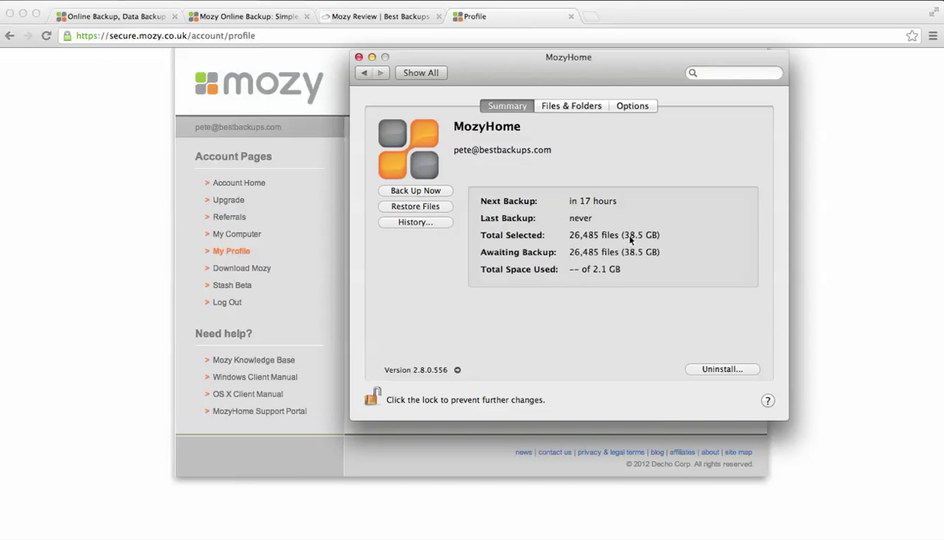
click(625, 108)
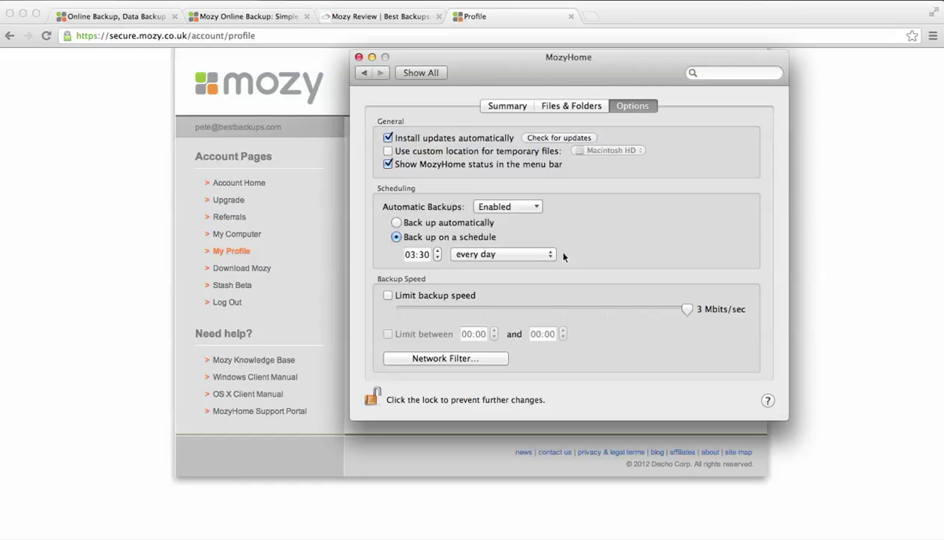
click(473, 254)
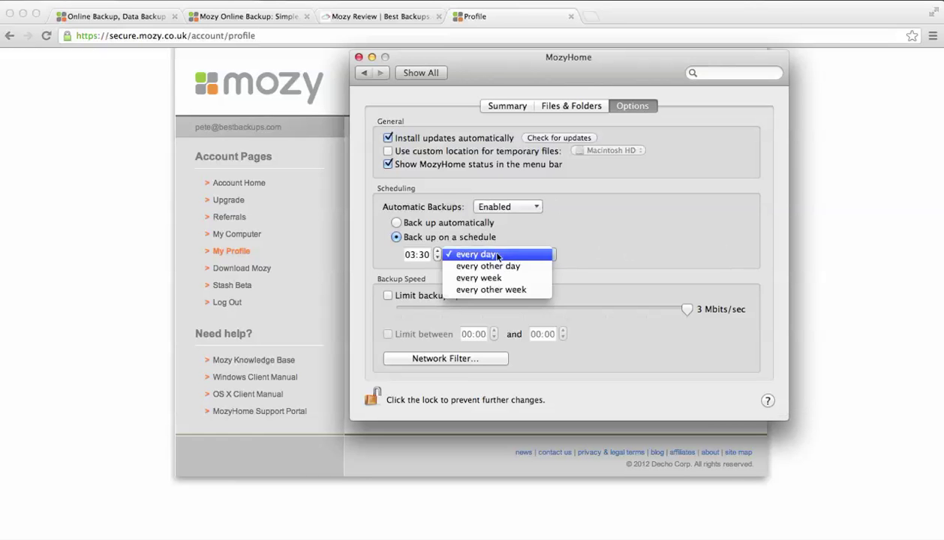
click(524, 204)
click(524, 205)
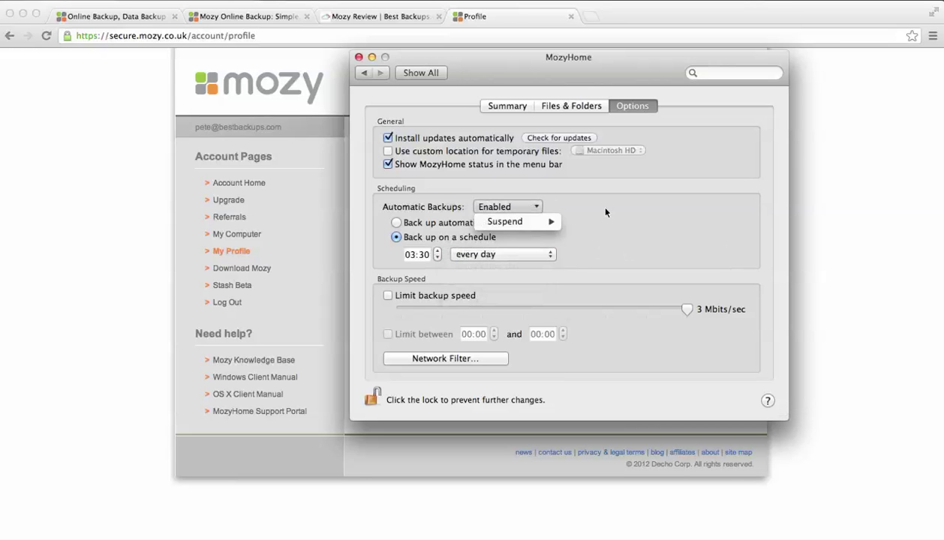
click(507, 252)
click(508, 254)
click(537, 251)
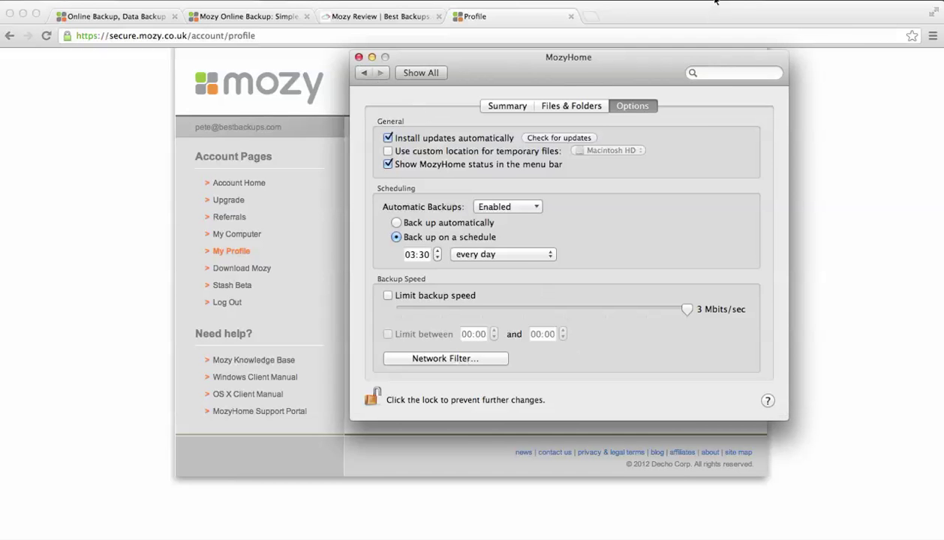
click(715, 3)
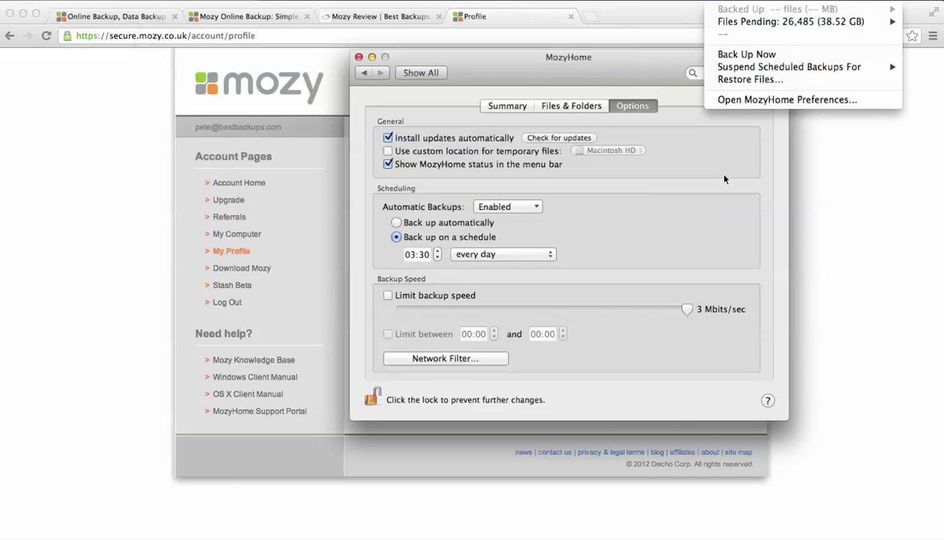
click(526, 104)
click(525, 105)
drag(518, 84, 505, 100)
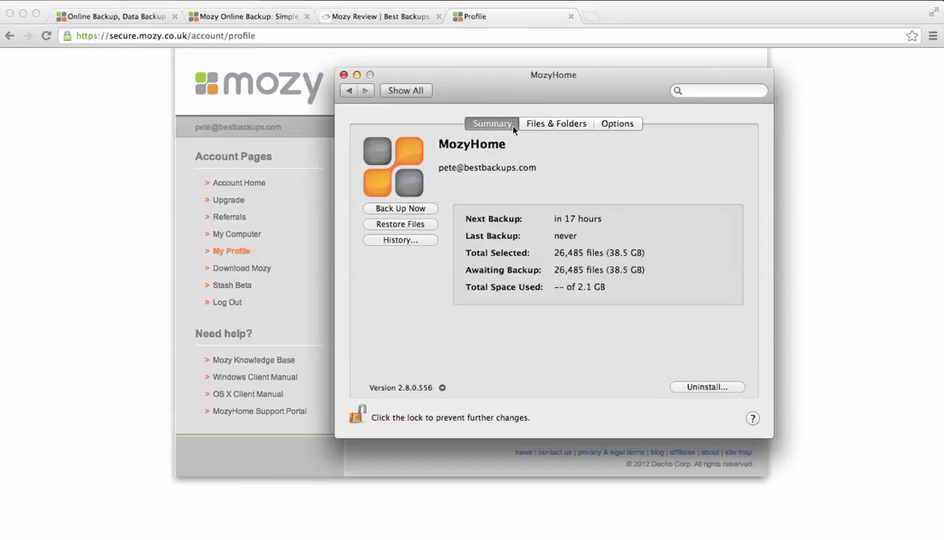
click(555, 124)
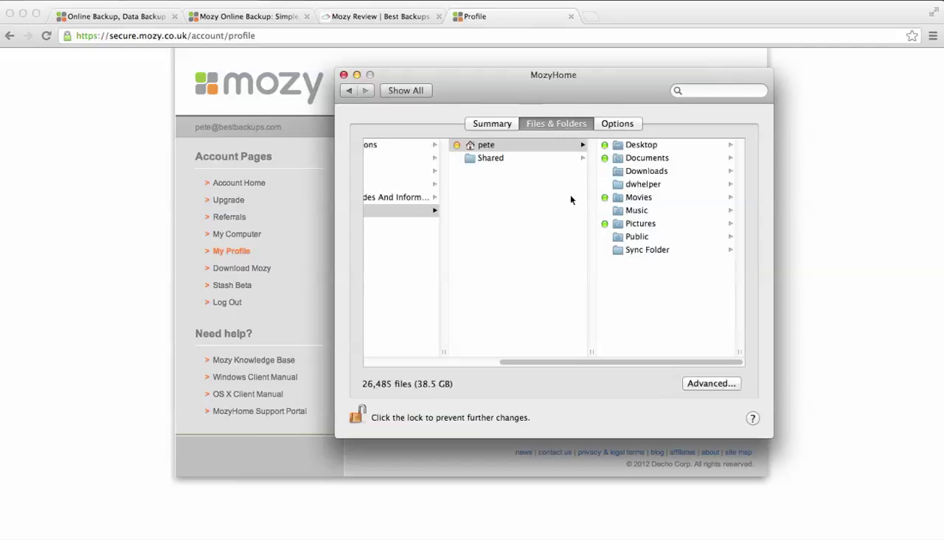
click(617, 124)
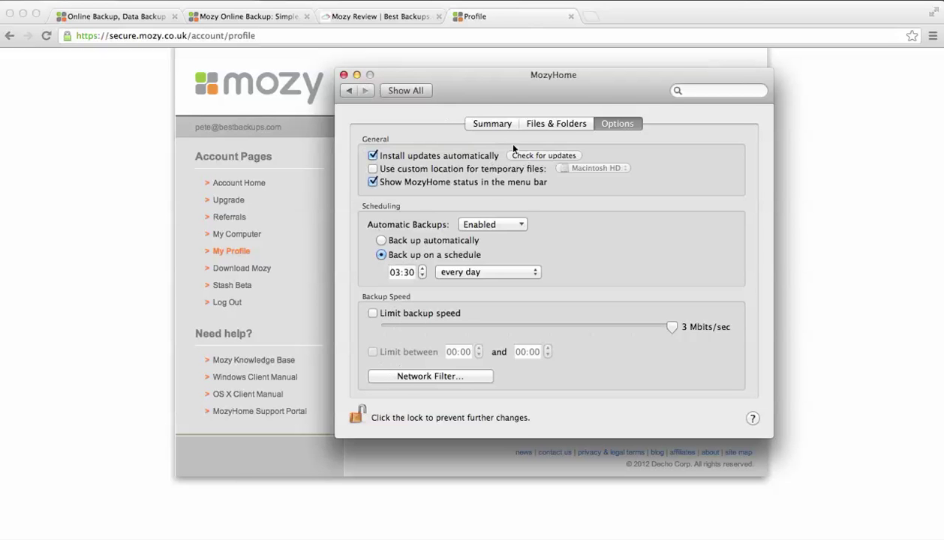
click(506, 124)
drag(552, 84, 563, 81)
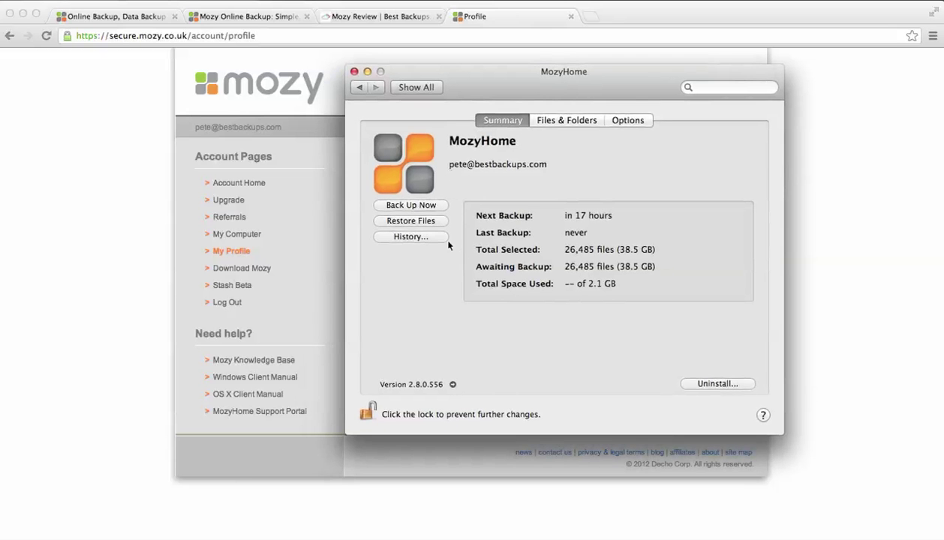
click(636, 123)
click(484, 120)
click(580, 118)
click(623, 121)
click(500, 121)
drag(507, 79, 491, 84)
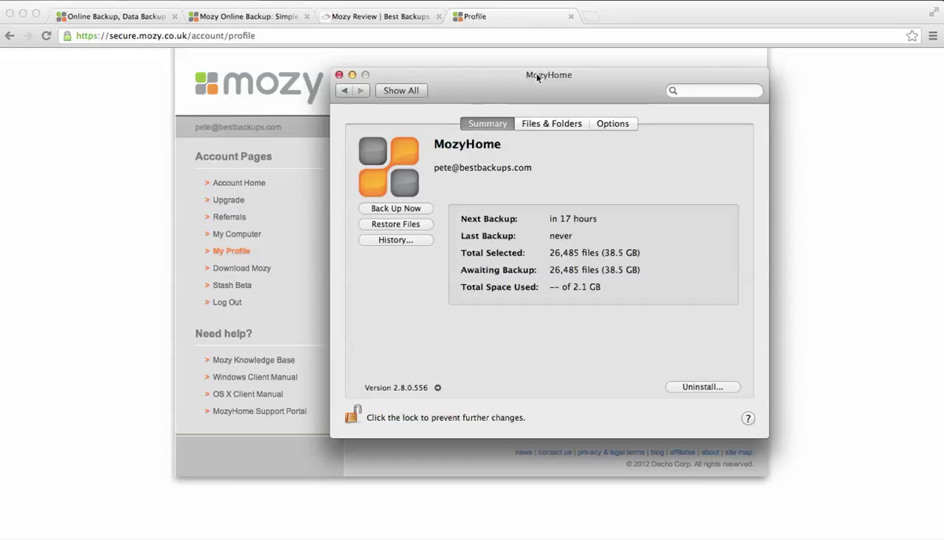
drag(538, 75, 559, 82)
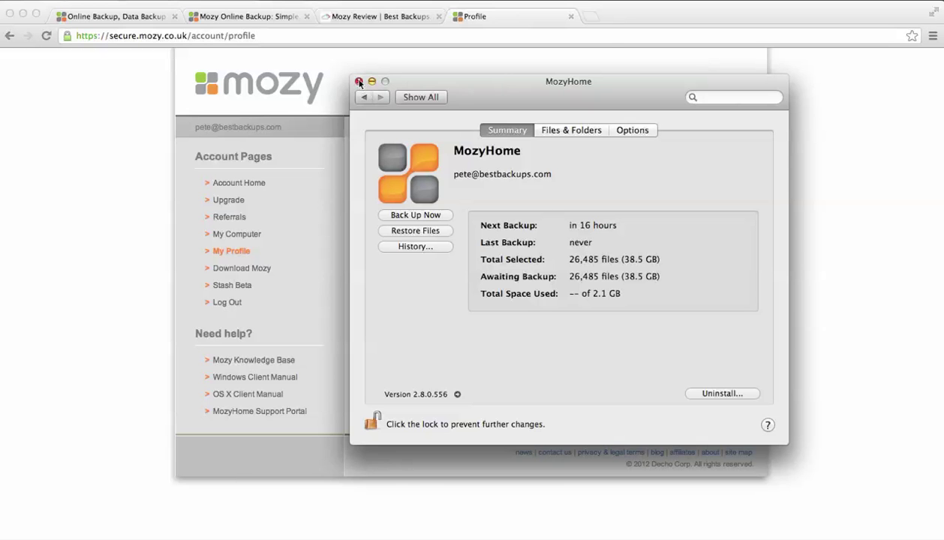
- Close the MozyHome preferences window to reveal the My Profile page
click(358, 81)
mouse_move(560, 534)
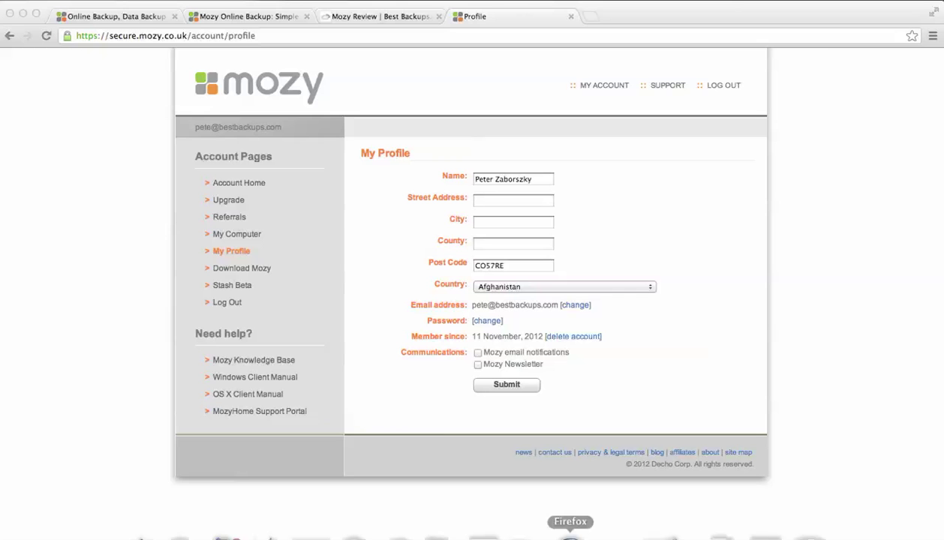